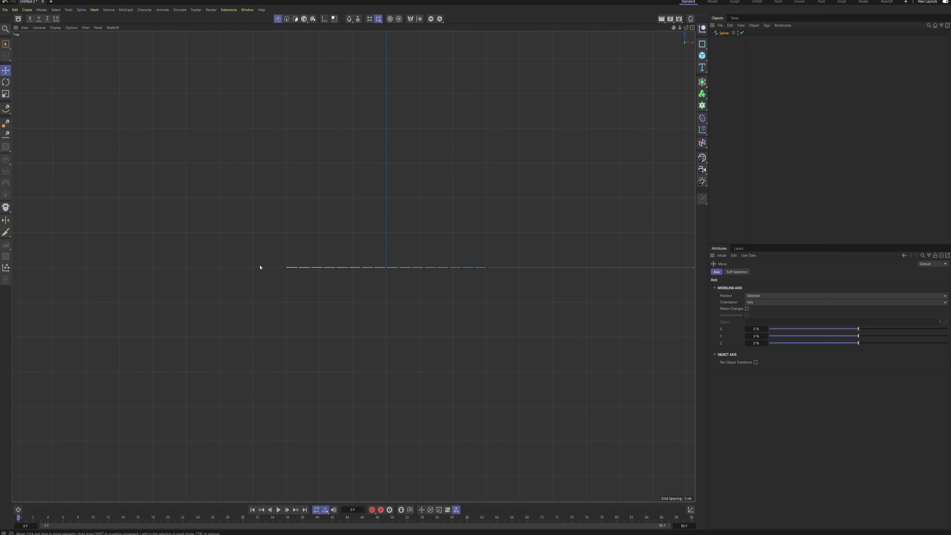
- Return to the perspective view, add a Cloner and make the spline its child
{"action": "middle_click", "coordinate": [325, 267]}
{"action": "middle_click", "coordinate": [233, 224]}
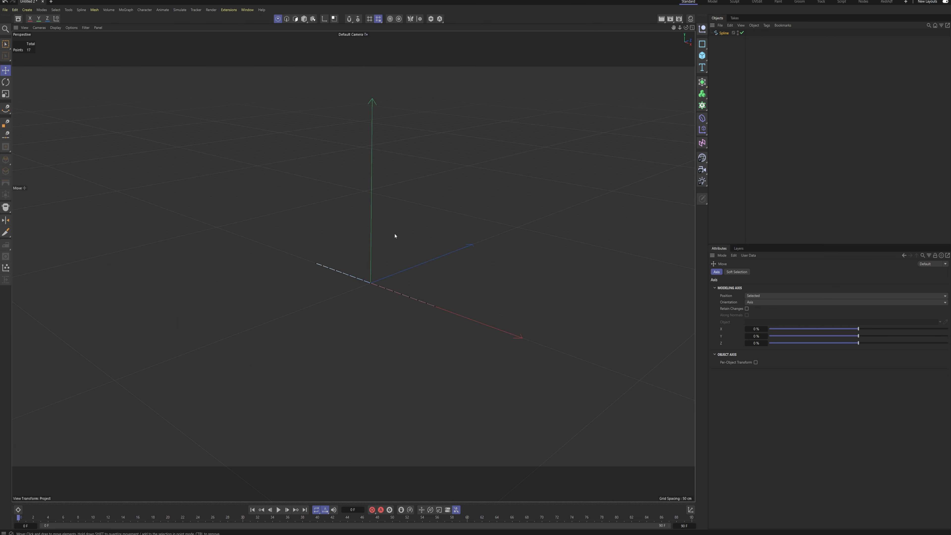
{"action": "scroll", "coordinate": [375, 276], "scroll_direction": "up", "scroll_amount": 6}
{"action": "left_click_drag", "start_coordinate": [356, 296], "coordinate": [291, 273], "text": "alt"}
{"action": "left_click_drag", "start_coordinate": [361, 321], "coordinate": [406, 310], "text": "alt"}
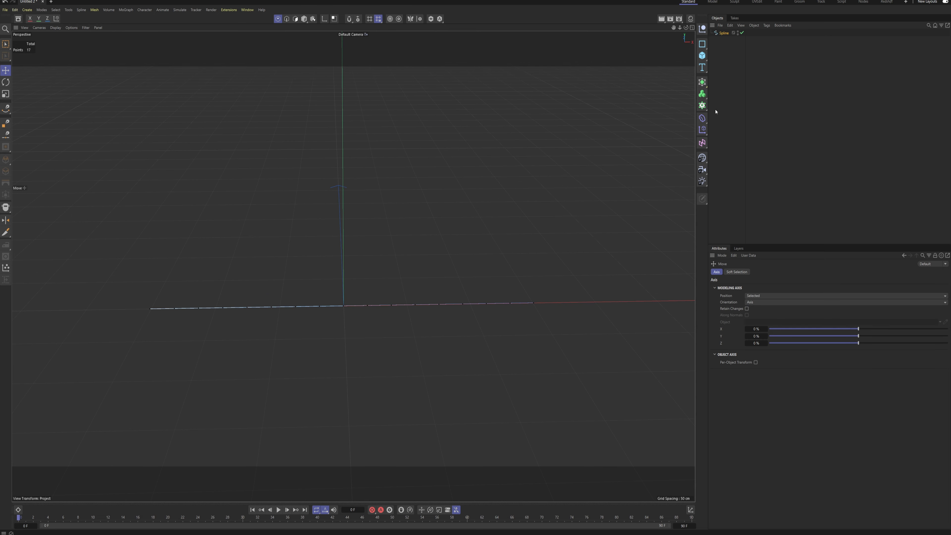
{"action": "left_click", "coordinate": [701, 108]}
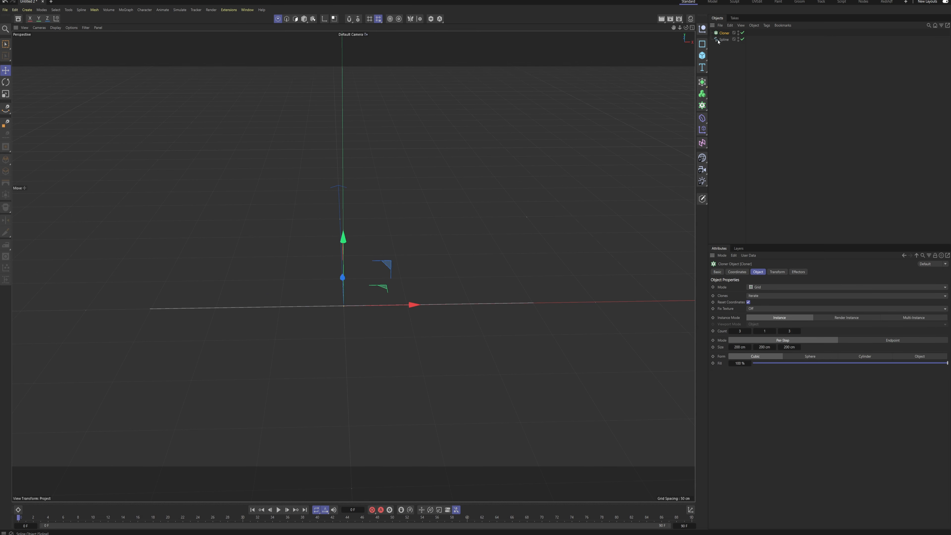
{"action": "left_click_drag", "start_coordinate": [719, 40], "coordinate": [728, 34]}
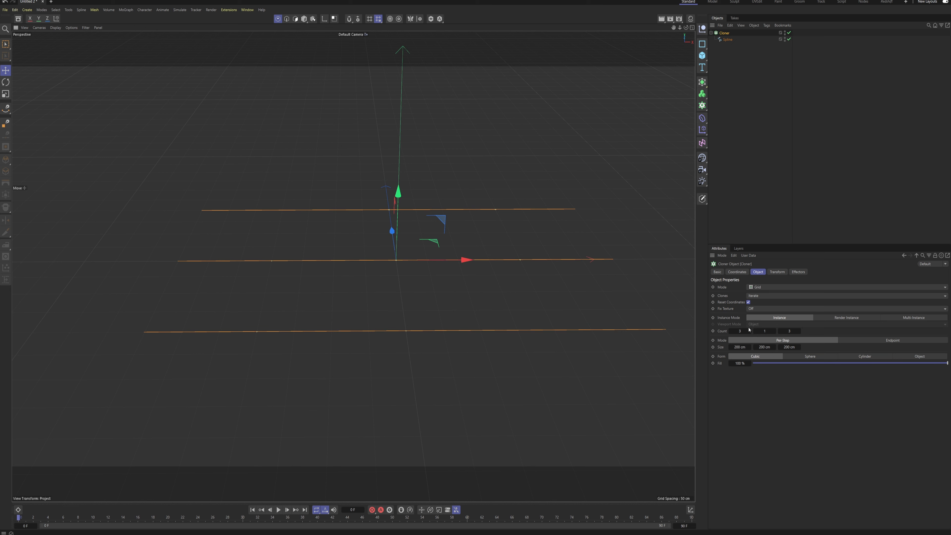
- Set the grid cloner's count to 1 in X, 50 in Y and 12 in Z
{"action": "left_click", "coordinate": [740, 331]}
{"action": "type", "text": "1"}
{"action": "key", "text": "Return"}
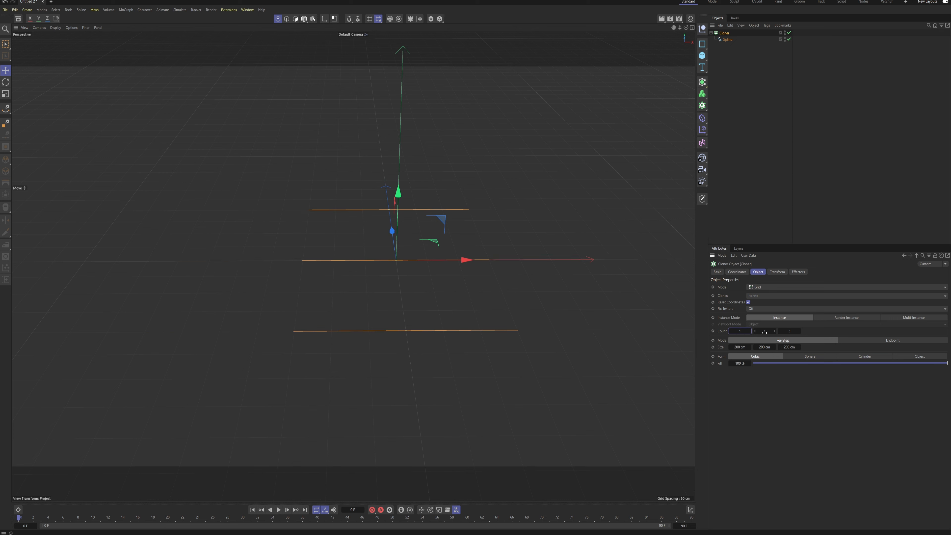
{"action": "left_click_drag", "start_coordinate": [764, 331], "coordinate": [779, 332]}
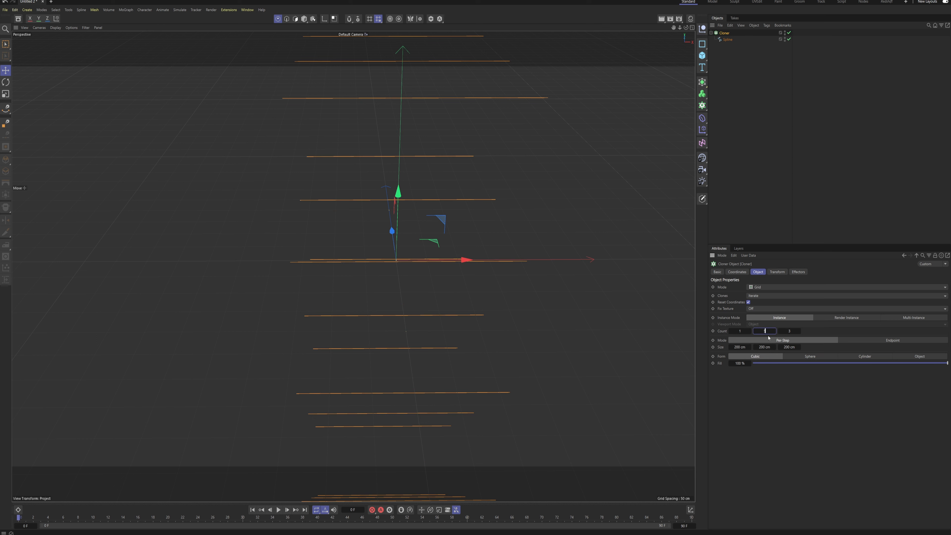
{"action": "left_click", "coordinate": [788, 329]}
{"action": "left_click_drag", "start_coordinate": [798, 333], "coordinate": [797, 332]}
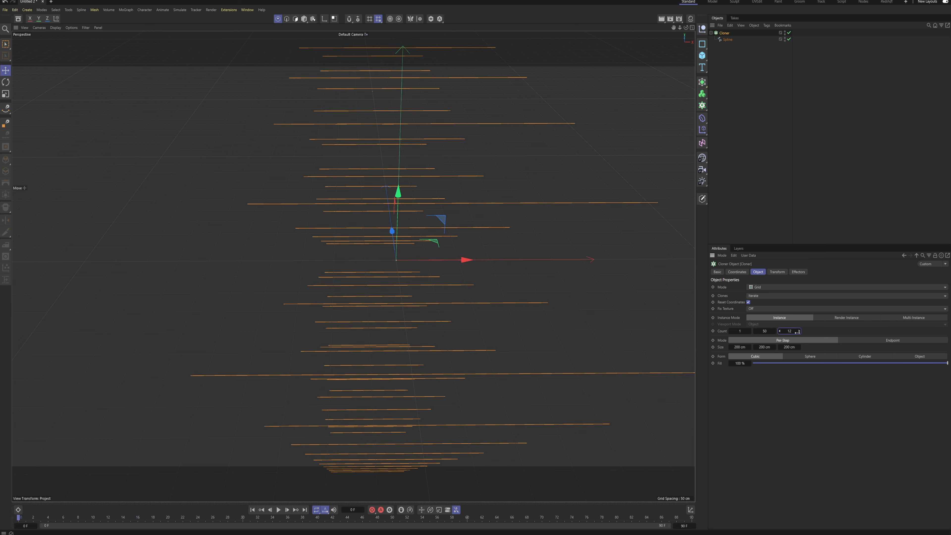
- Set the cloner's grid spacing to 8 cm on all three axes
{"action": "left_click_drag", "start_coordinate": [392, 280], "coordinate": [498, 280], "text": "alt"}
{"action": "right_click_drag", "start_coordinate": [498, 280], "coordinate": [268, 314], "text": "alt"}
{"action": "mouse_move", "coordinate": [268, 314]}
{"action": "left_mouse_down", "text": "alt"}
{"action": "mouse_move", "coordinate": [493, 287]}
{"action": "mouse_move", "coordinate": [353, 269]}
{"action": "mouse_move", "coordinate": [437, 282]}
{"action": "left_mouse_up", "text": "alt"}
{"action": "left_click", "coordinate": [790, 348]}
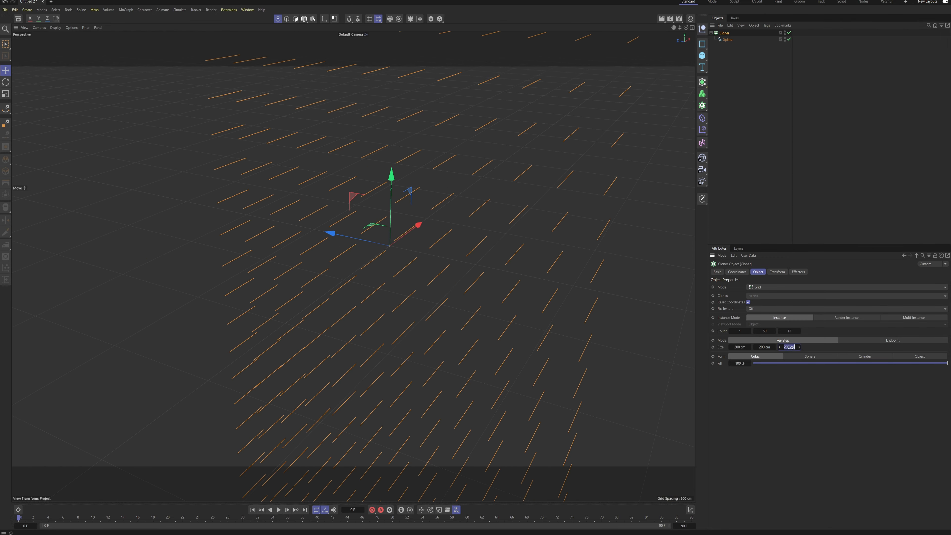
{"action": "type", "text": "8"}
{"action": "left_click", "coordinate": [764, 347]}
{"action": "type", "text": "8"}
{"action": "key", "text": "shift+Tab"}
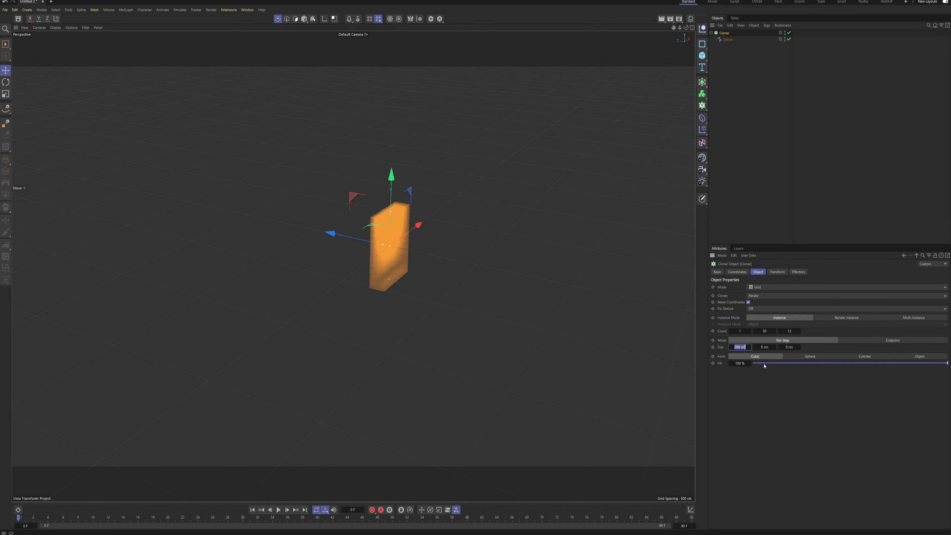
{"action": "type", "text": "8"}
{"action": "key", "text": "Return"}
{"action": "scroll", "coordinate": [363, 250], "scroll_direction": "up", "scroll_amount": 6}
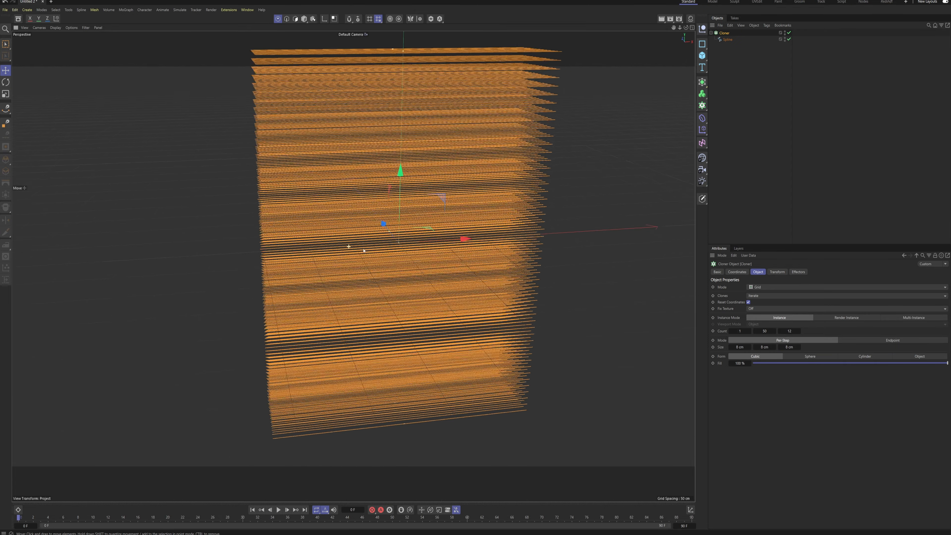
{"action": "left_click_drag", "start_coordinate": [363, 250], "coordinate": [358, 230], "text": "alt"}
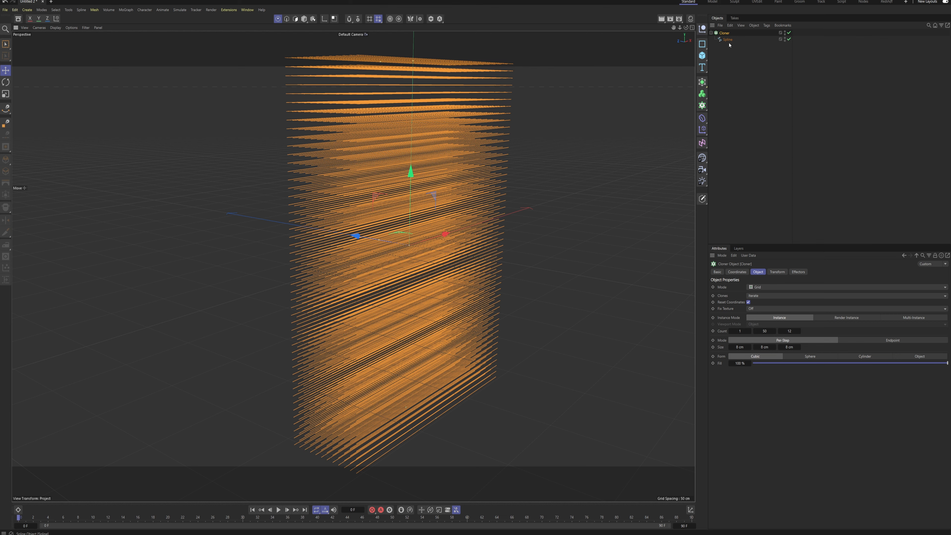
- In the right view, add a cube and shape it into a slab about 39 cm high and 490 cm deep under the clones
{"action": "left_click", "coordinate": [710, 33]}
{"action": "scroll", "coordinate": [471, 166], "scroll_direction": "down", "scroll_amount": 3}
{"action": "left_click_drag", "start_coordinate": [453, 181], "coordinate": [478, 200], "text": "alt"}
{"action": "middle_click", "coordinate": [528, 245]}
{"action": "middle_click", "coordinate": [195, 359]}
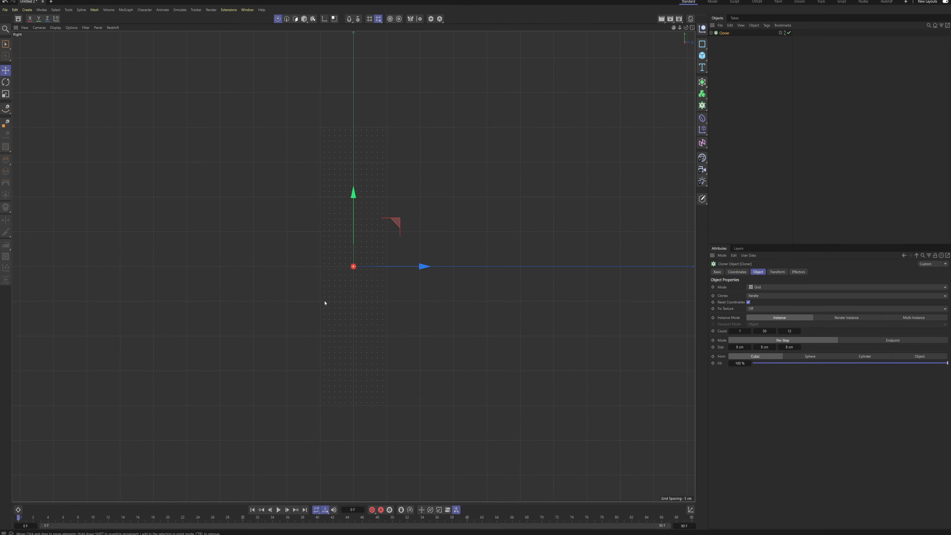
{"action": "left_click", "coordinate": [702, 56]}
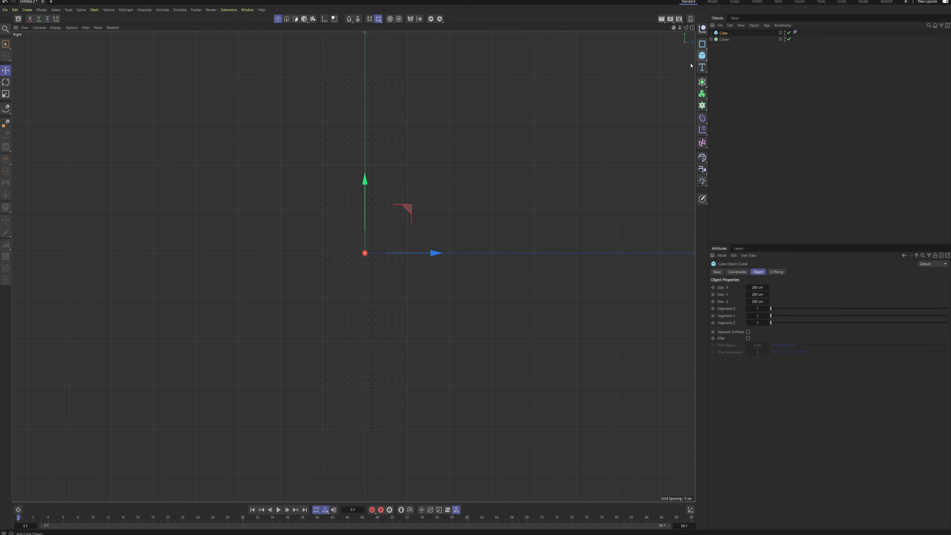
{"action": "scroll", "coordinate": [484, 180], "scroll_direction": "down", "scroll_amount": 3}
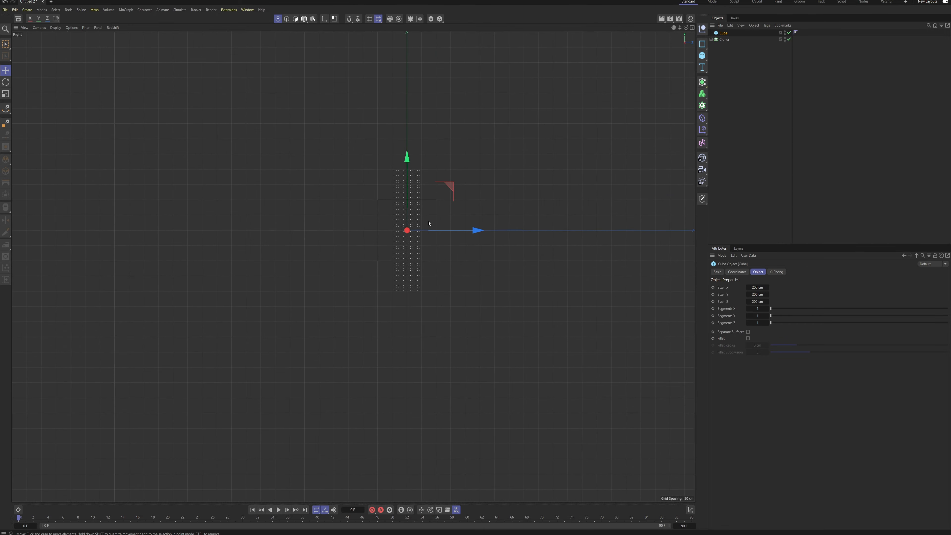
{"action": "left_click", "coordinate": [304, 19]}
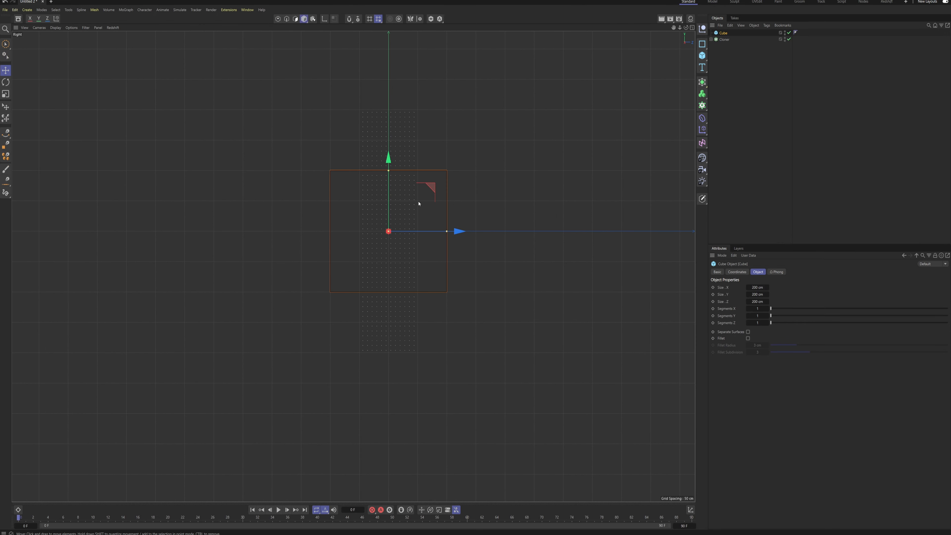
{"action": "left_click_drag", "start_coordinate": [393, 174], "coordinate": [407, 307]}
{"action": "left_click_drag", "start_coordinate": [447, 359], "coordinate": [515, 368]}
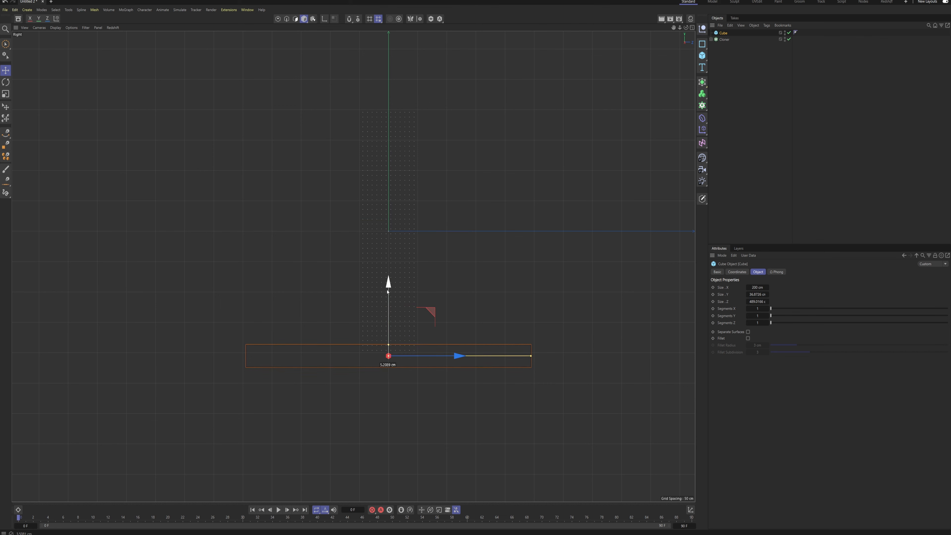
- Fine-tune the slab's height so it just overlaps the lowest row of cloned splines
{"action": "scroll", "coordinate": [415, 344], "scroll_direction": "up", "scroll_amount": 5}
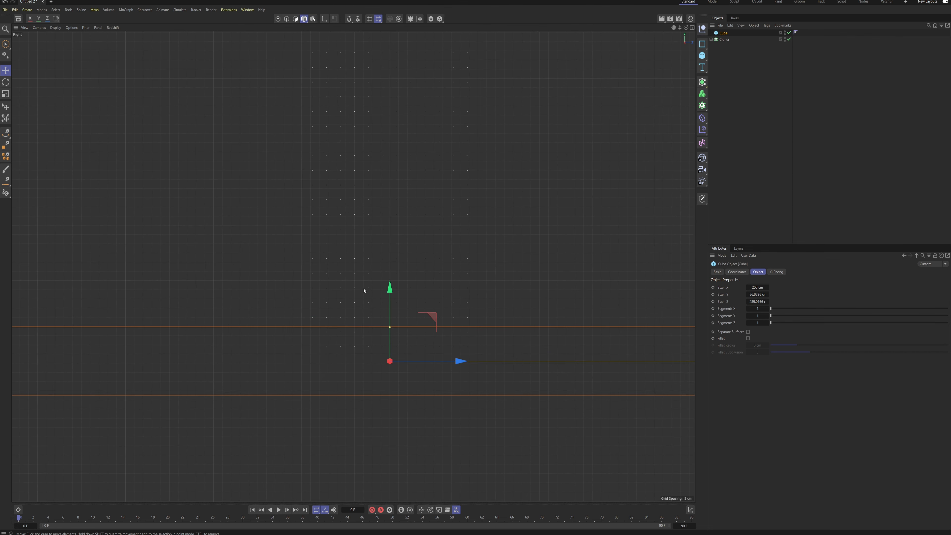
{"action": "left_click_drag", "start_coordinate": [390, 288], "coordinate": [395, 291]}
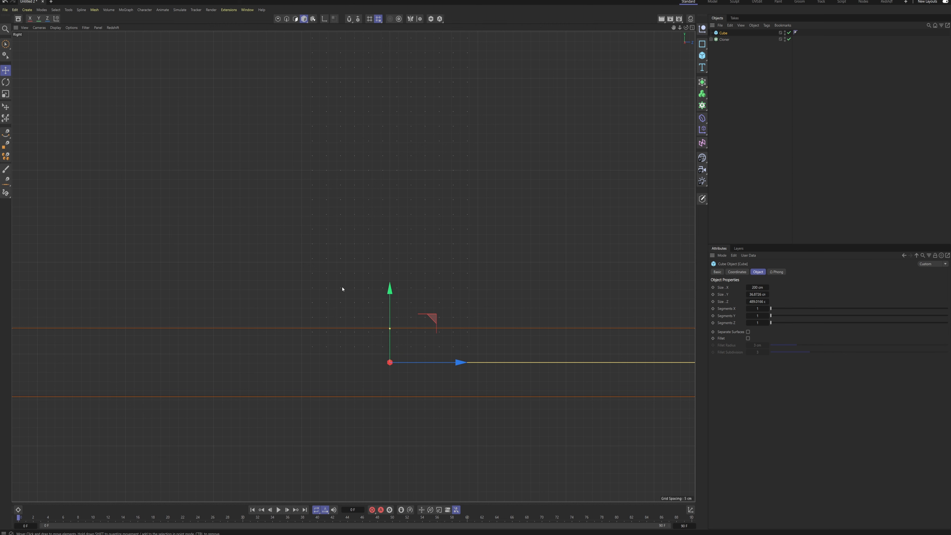
{"action": "scroll", "coordinate": [391, 286], "scroll_direction": "down", "scroll_amount": 3}
{"action": "middle_click_drag", "start_coordinate": [438, 208], "coordinate": [438, 270], "text": "alt"}
{"action": "scroll", "coordinate": [393, 383], "scroll_direction": "up", "scroll_amount": 3}
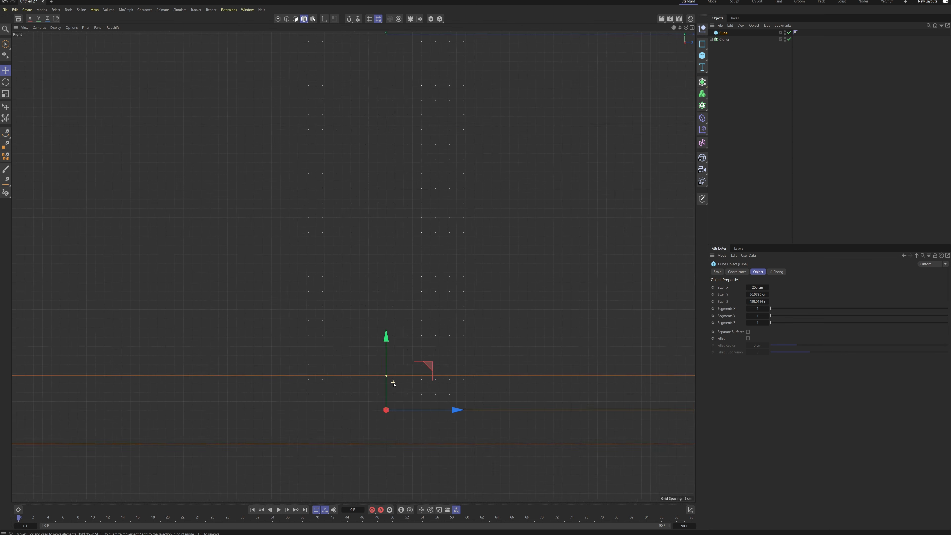
{"action": "scroll", "coordinate": [393, 383], "scroll_direction": "down", "scroll_amount": 4}
{"action": "scroll", "coordinate": [418, 341], "scroll_direction": "up", "scroll_amount": 1}
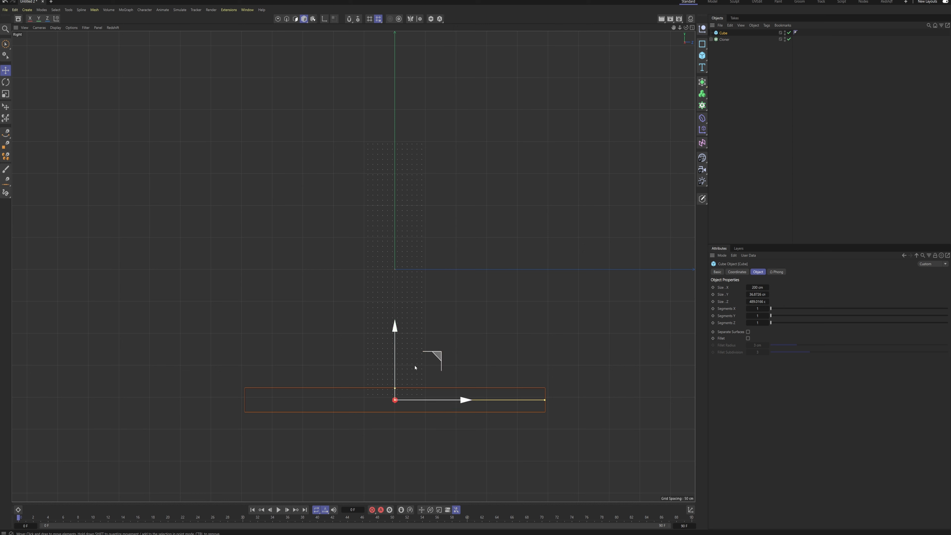
- Duplicate the slab upward so the copy overlaps the uppermost row of cloned splines
{"action": "left_click_drag", "start_coordinate": [395, 327], "coordinate": [421, 70]}
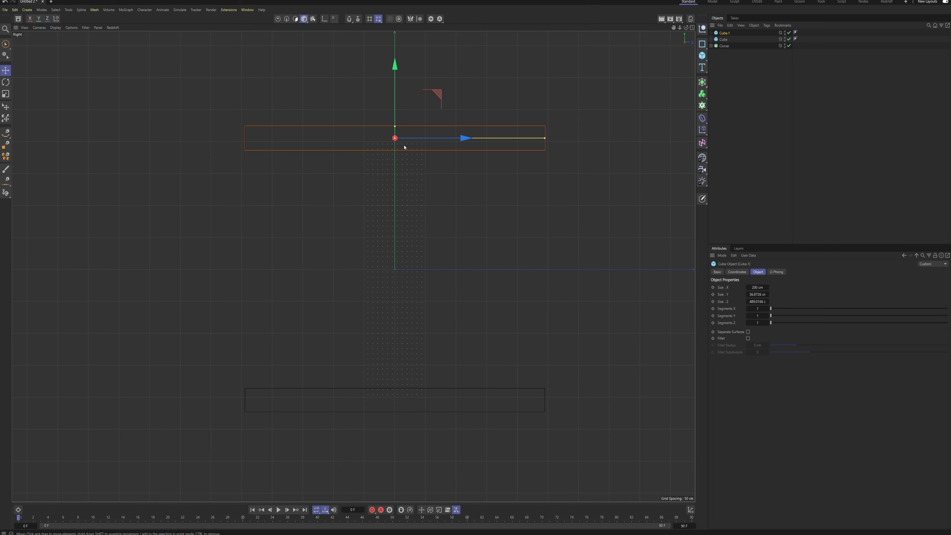
{"action": "scroll", "coordinate": [391, 148], "scroll_direction": "up", "scroll_amount": 5}
{"action": "scroll", "coordinate": [405, 145], "scroll_direction": "down", "scroll_amount": 8}
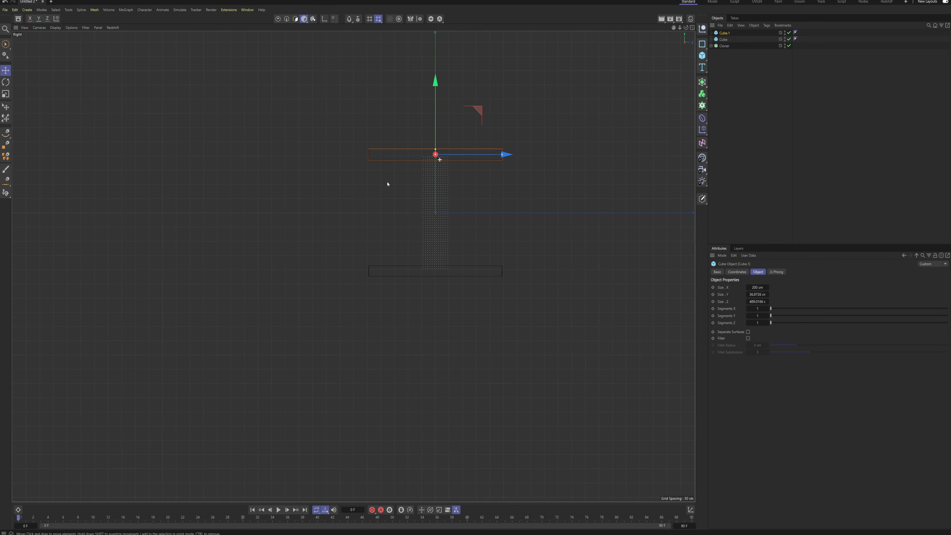
{"action": "scroll", "coordinate": [423, 223], "scroll_direction": "up", "scroll_amount": 3}
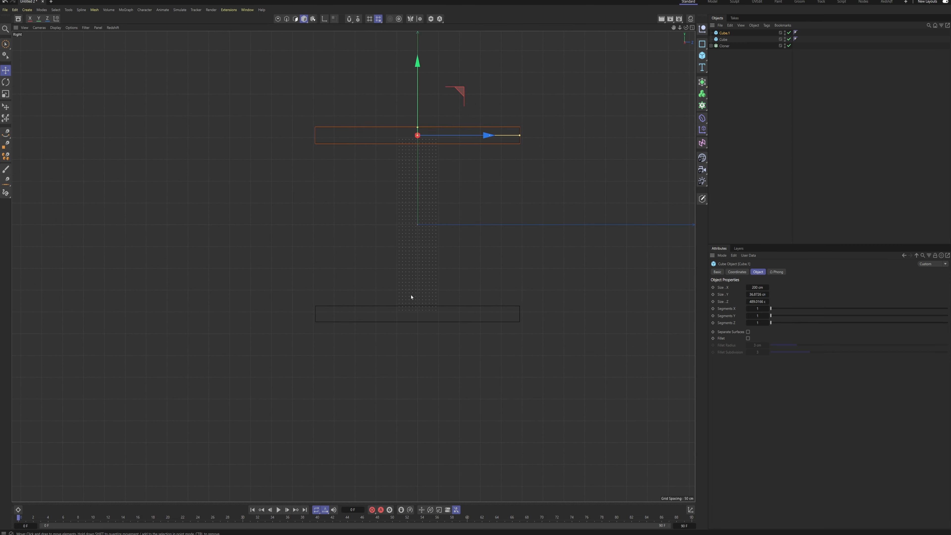
- Keyframe the X, Y and Z position of both slabs at frame 20
{"action": "left_click", "coordinate": [169, 520]}
{"action": "left_click", "coordinate": [725, 45]}
{"action": "left_click", "coordinate": [725, 39], "text": "ctrl"}
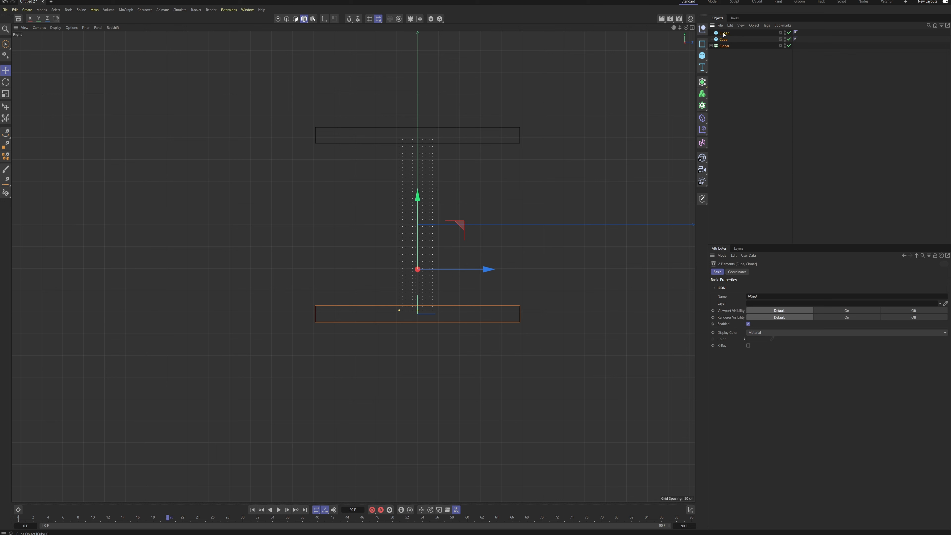
{"action": "left_click", "coordinate": [725, 34], "text": "ctrl"}
{"action": "left_click", "coordinate": [725, 40]}
{"action": "left_click", "coordinate": [725, 33], "text": "ctrl"}
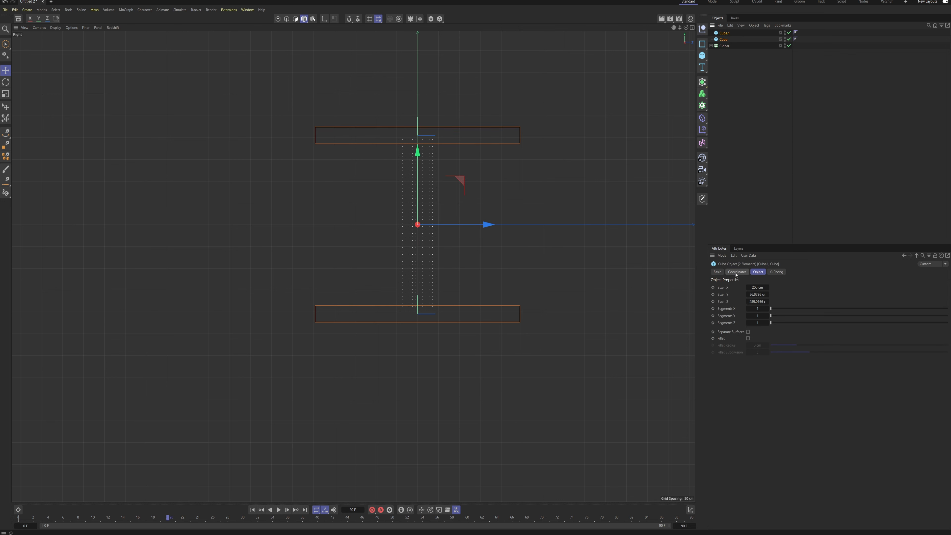
{"action": "left_click", "coordinate": [737, 272]}
{"action": "left_click_drag", "start_coordinate": [715, 297], "coordinate": [716, 310]}
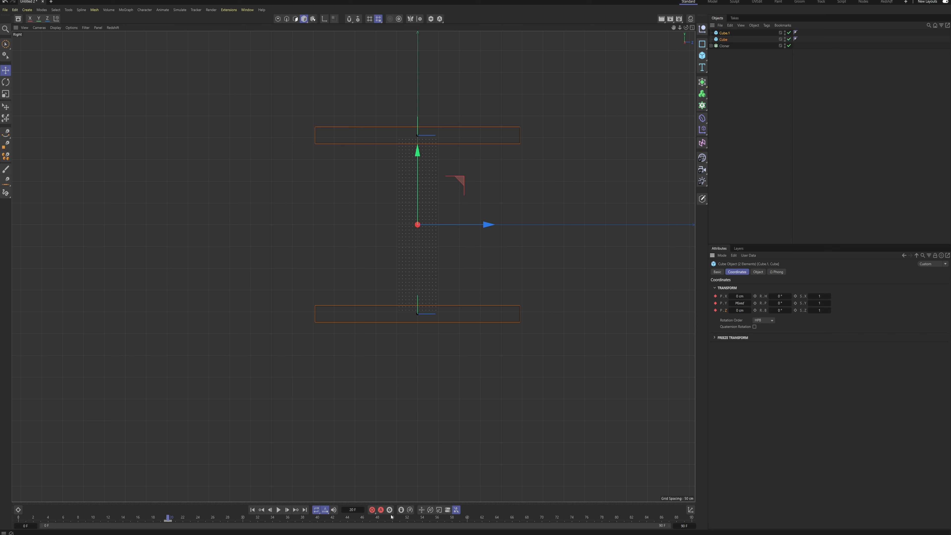
- At frame 90, raise the upper slab to about 710 cm in Y and lower the bottom slab by a similar distance
{"action": "left_click", "coordinate": [690, 519]}
{"action": "scroll", "coordinate": [485, 245], "scroll_direction": "down", "scroll_amount": 5}
{"action": "left_click", "coordinate": [480, 183]}
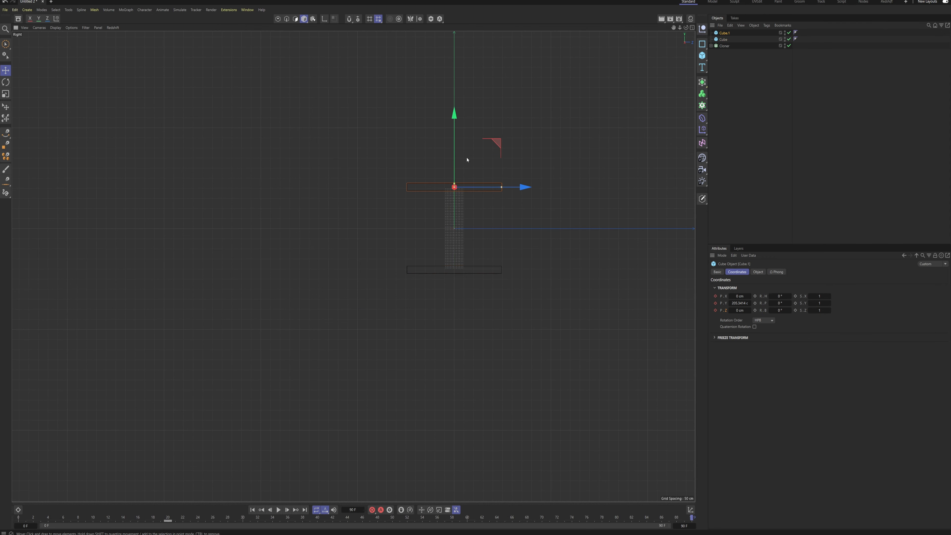
{"action": "left_click_drag", "start_coordinate": [454, 114], "coordinate": [454, 6]}
{"action": "middle_click_drag", "start_coordinate": [488, 152], "coordinate": [450, 233], "text": "alt"}
{"action": "left_click_drag", "start_coordinate": [414, 118], "coordinate": [416, 103]}
{"action": "left_click", "coordinate": [446, 346]}
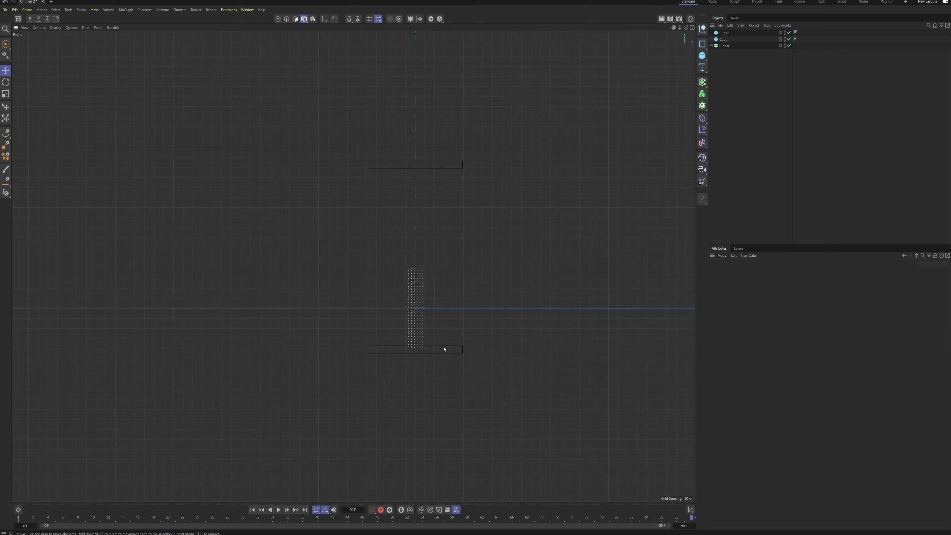
{"action": "left_click_drag", "start_coordinate": [416, 277], "coordinate": [421, 380]}
- Keyframe the upper slab's position at frame 90
{"action": "left_click", "coordinate": [725, 33]}
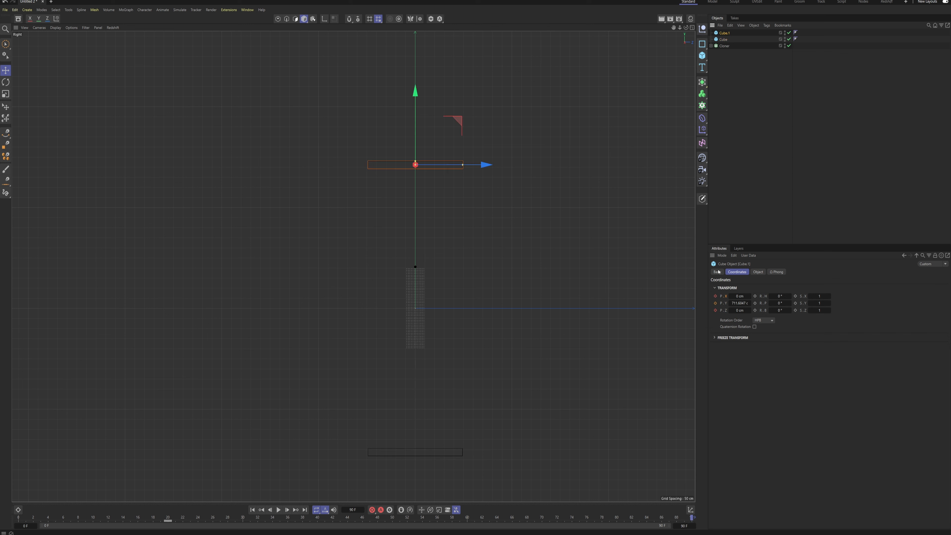
{"action": "left_click", "coordinate": [715, 296]}
{"action": "left_click", "coordinate": [715, 303]}
{"action": "left_click", "coordinate": [791, 149]}
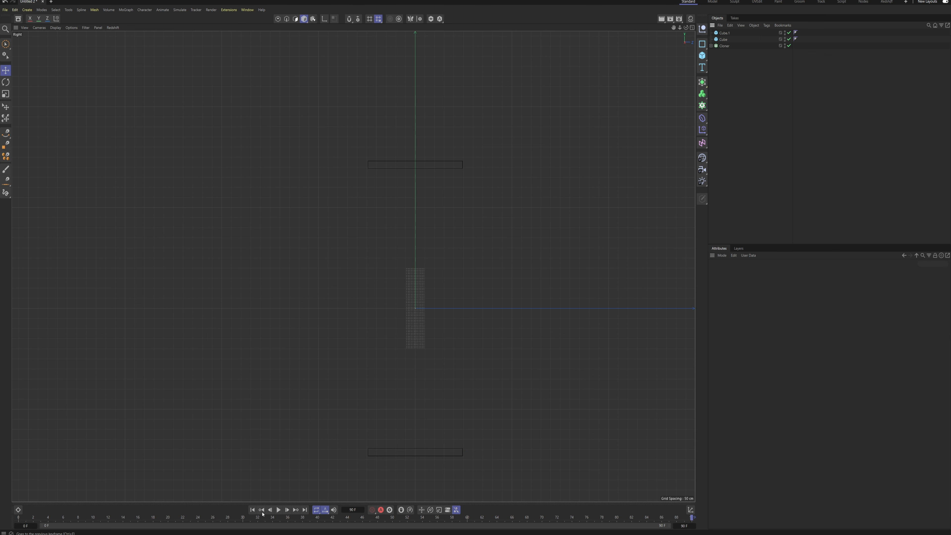
- Play the animation from the first frame to check how the two slabs move apart
{"action": "left_click", "coordinate": [252, 509]}
{"action": "left_click", "coordinate": [278, 510]}
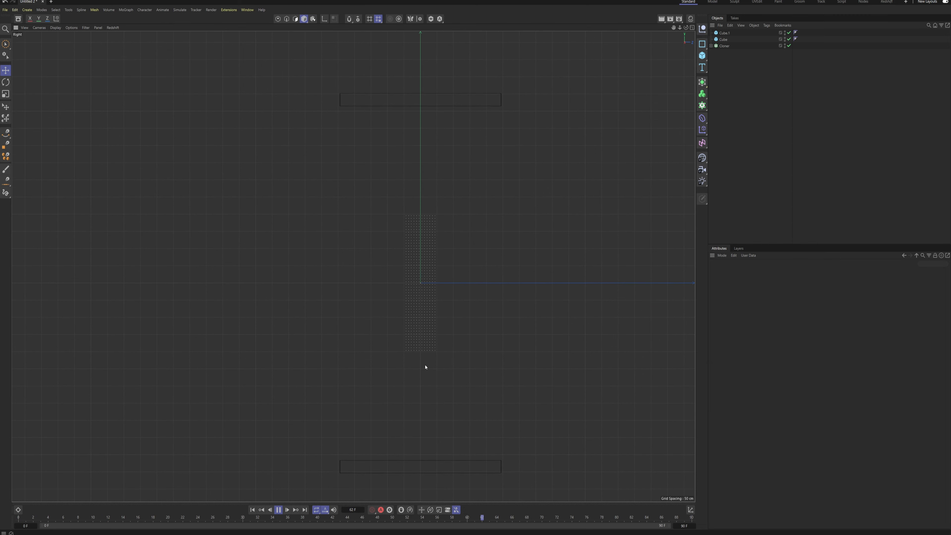
{"action": "left_click_drag", "start_coordinate": [446, 293], "coordinate": [430, 312], "text": "alt"}
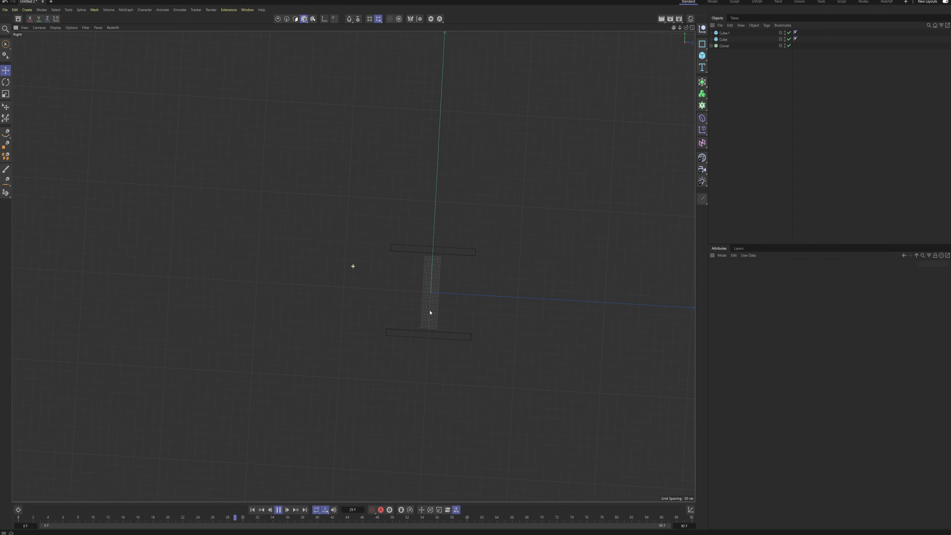
{"action": "key", "text": "ctrl+shift+z"}
{"action": "scroll", "coordinate": [435, 285], "scroll_direction": "up", "scroll_amount": 3}
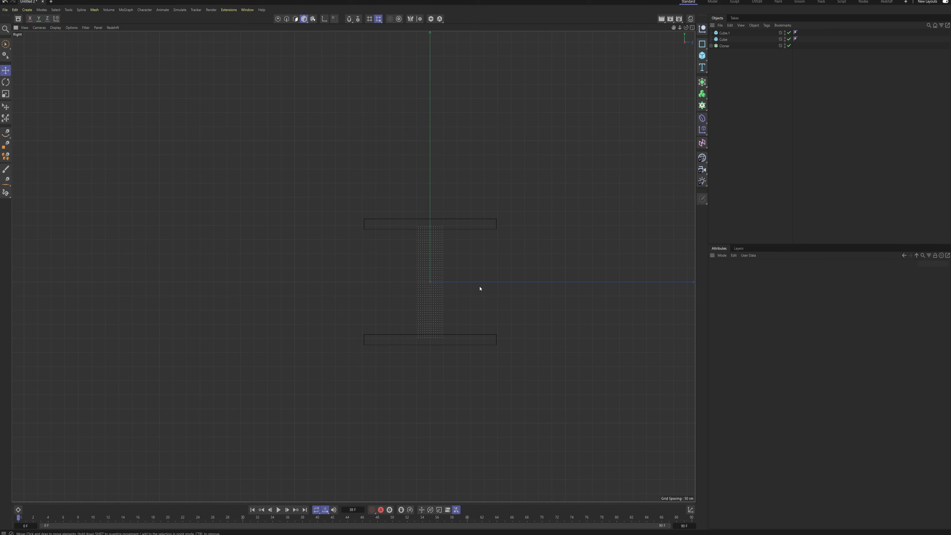
{"action": "middle_click_drag", "start_coordinate": [462, 288], "coordinate": [443, 287], "text": "alt"}
- Select both slabs in the perspective view and widen their X size to about 555 cm
{"action": "middle_click", "coordinate": [440, 286]}
{"action": "middle_click", "coordinate": [315, 232]}
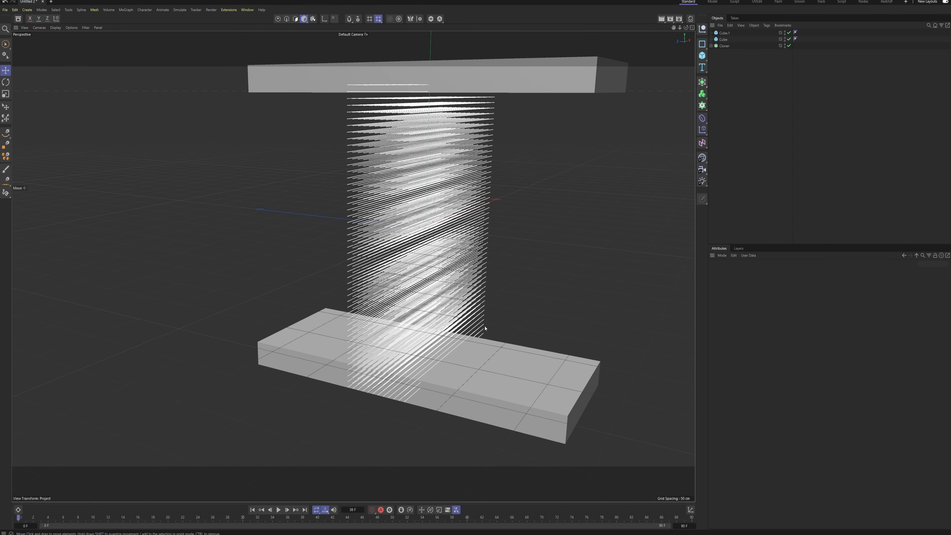
{"action": "left_click", "coordinate": [496, 407]}
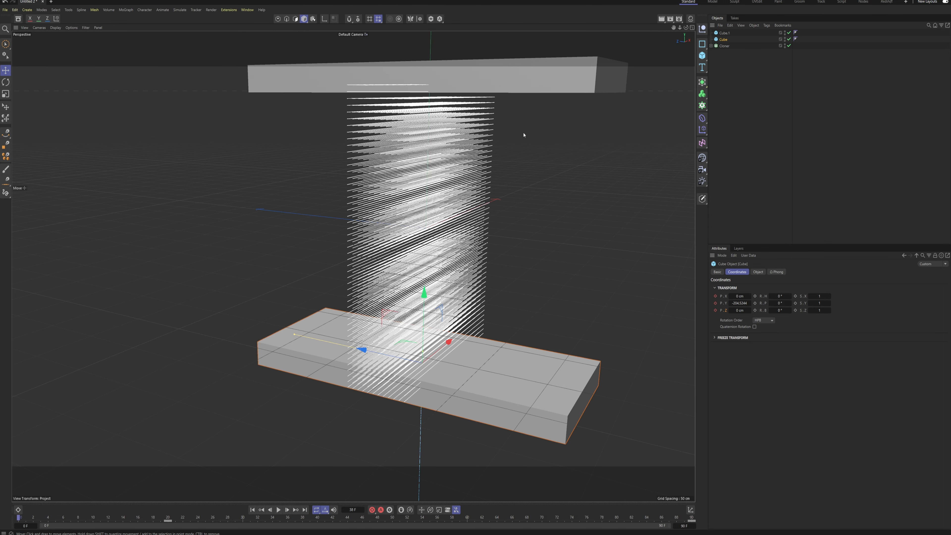
{"action": "left_click", "coordinate": [493, 78], "text": "shift"}
{"action": "left_click", "coordinate": [758, 272]}
{"action": "left_click_drag", "start_coordinate": [462, 277], "coordinate": [401, 315], "text": "alt"}
{"action": "left_click_drag", "start_coordinate": [768, 287], "coordinate": [768, 224]}
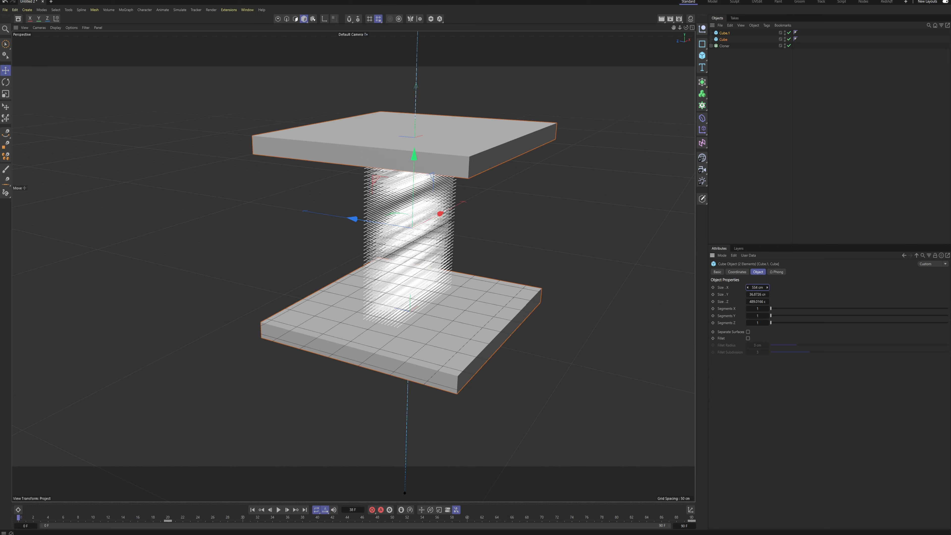
- Add a Display tag to the upper slab so it shows as a wireframe, and copy the tag to the lower slab
{"action": "left_click_drag", "start_coordinate": [452, 298], "coordinate": [393, 258], "text": "alt"}
{"action": "left_click", "coordinate": [725, 33]}
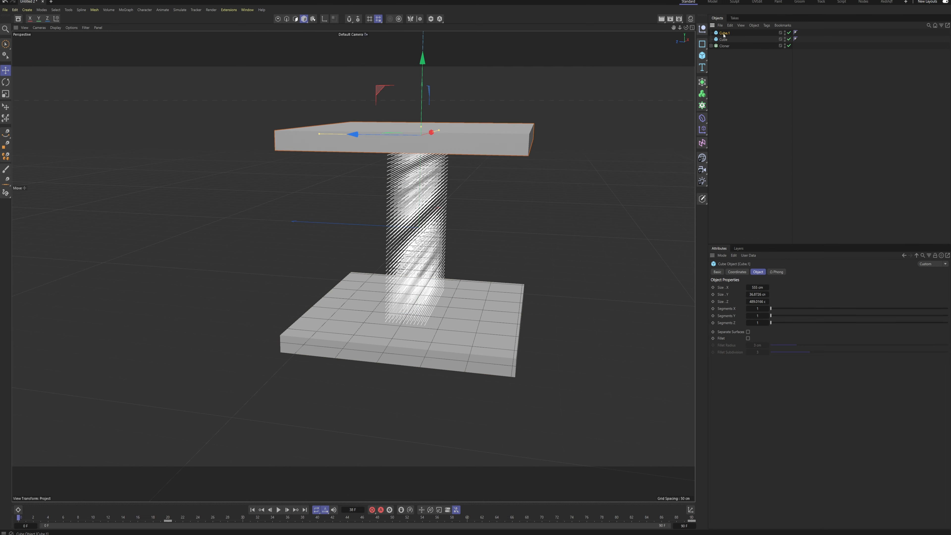
{"action": "right_click", "coordinate": [725, 35]}
{"action": "mouse_move", "coordinate": [742, 113]}
{"action": "left_click", "coordinate": [829, 120]}
{"action": "left_click_drag", "start_coordinate": [796, 32], "coordinate": [795, 39], "text": "ctrl"}
{"action": "left_click_drag", "start_coordinate": [497, 274], "coordinate": [494, 276], "text": "alt"}
{"action": "left_click_drag", "start_coordinate": [501, 240], "coordinate": [454, 221], "text": "alt"}
- Rename the upper slab as "Top colider"
{"action": "double_click", "coordinate": [745, 34]}
{"action": "type", "text": "To"}
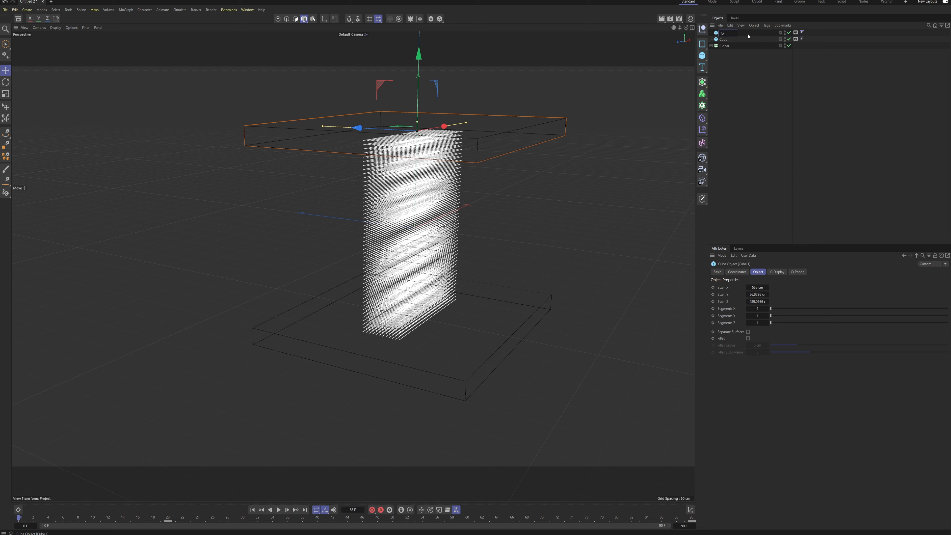
{"action": "type", "text": "p colider"}
{"action": "key", "text": "ctrl+a"}
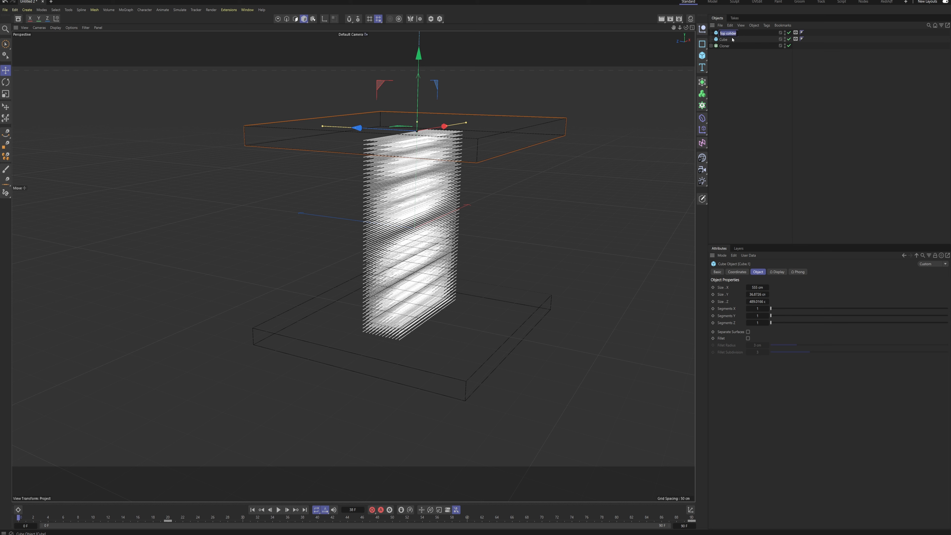
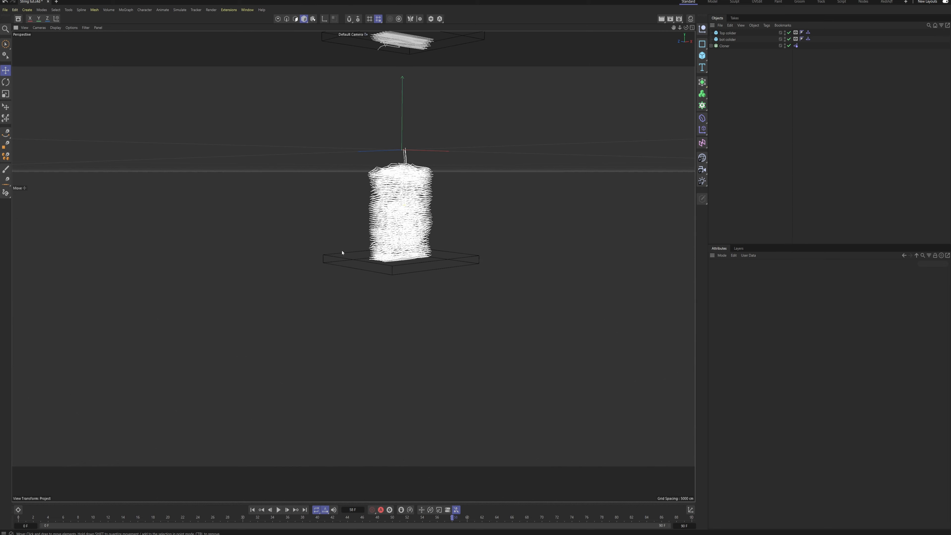
- Play the rope simulation from the first frame to check how the strands behave between the slabs, and return to the start
{"action": "middle_click_drag", "start_coordinate": [396, 274], "coordinate": [414, 281], "text": "alt"}
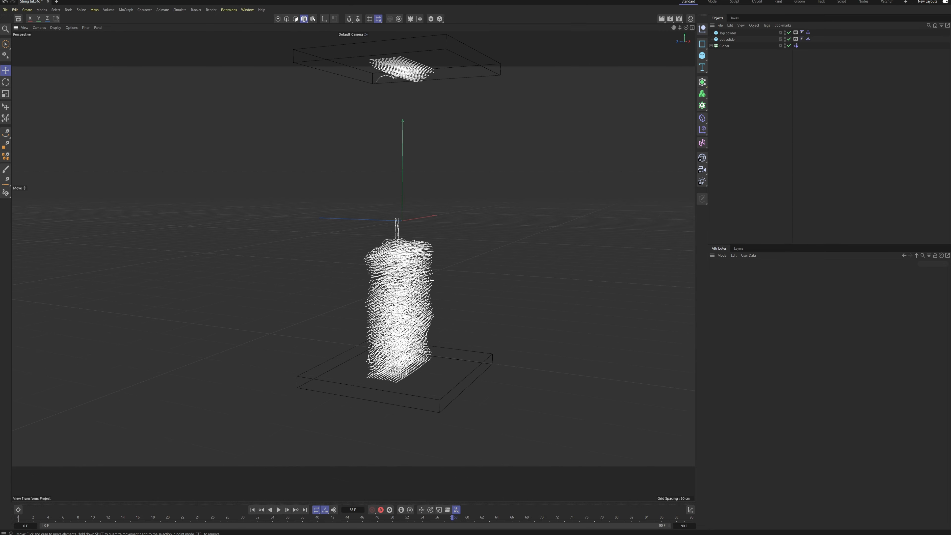
{"action": "left_click_drag", "start_coordinate": [414, 281], "coordinate": [407, 310], "text": "alt"}
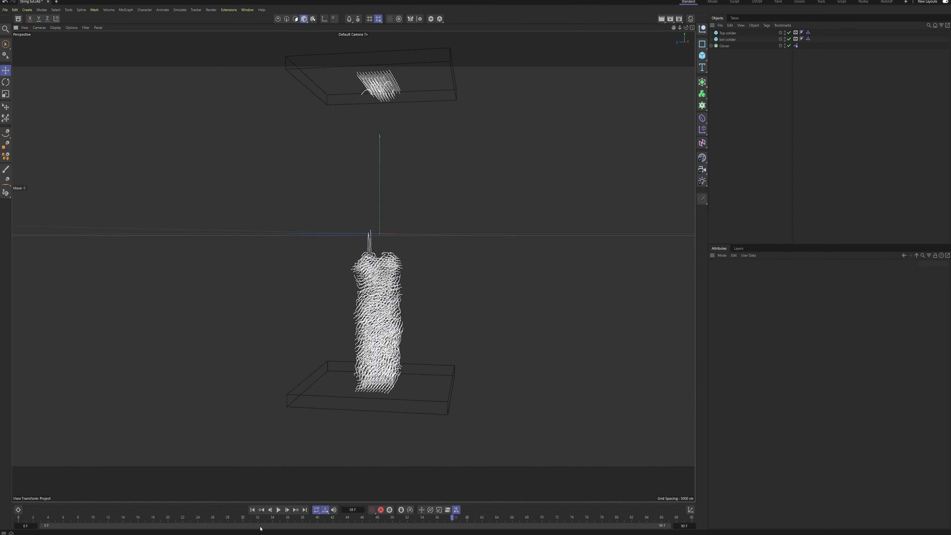
{"action": "left_click", "coordinate": [253, 509]}
{"action": "left_click", "coordinate": [278, 510]}
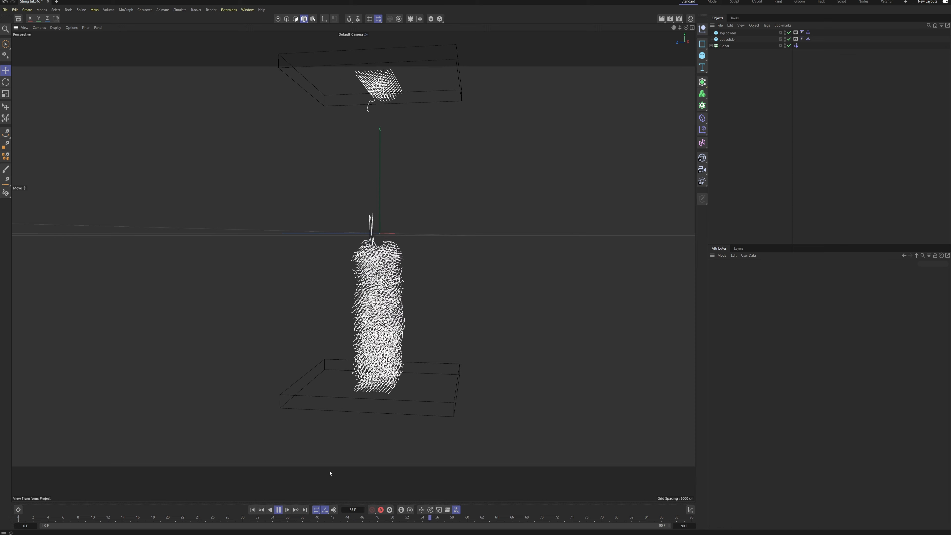
{"action": "left_click", "coordinate": [278, 509]}
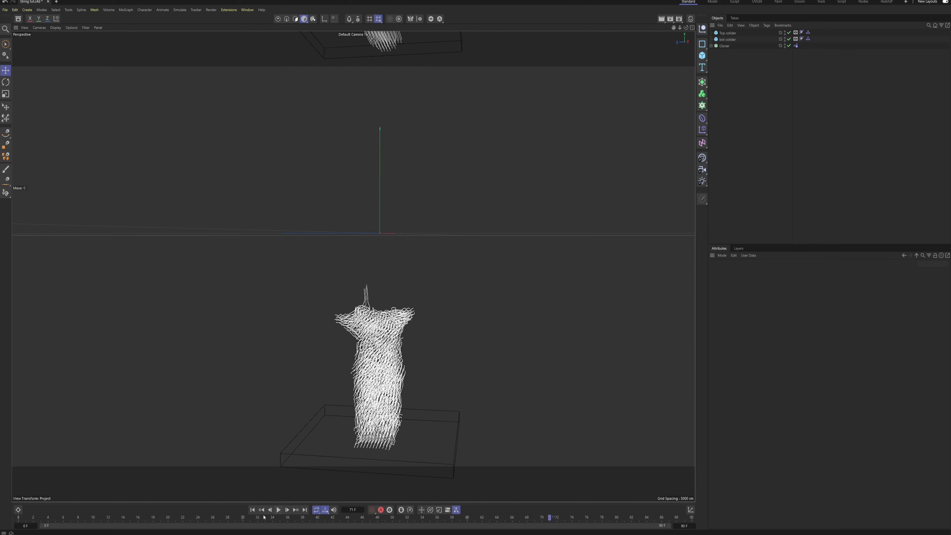
{"action": "left_click", "coordinate": [252, 510]}
{"action": "scroll", "coordinate": [355, 195], "scroll_direction": "up", "scroll_amount": 3}
{"action": "left_click_drag", "start_coordinate": [355, 198], "coordinate": [382, 217], "text": "alt"}
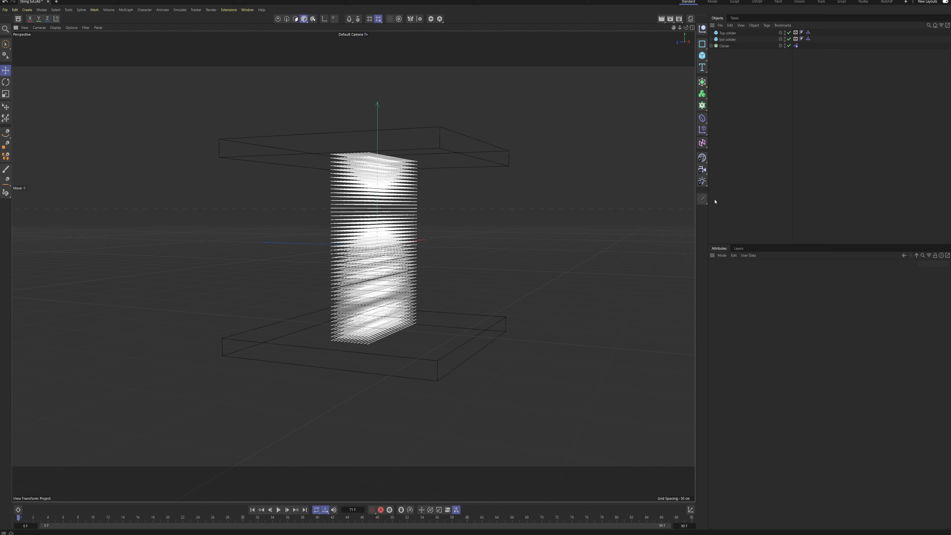
- Set the gravity in the project's simulation scene settings to 0 cm
{"action": "key", "text": "ctrl+d"}
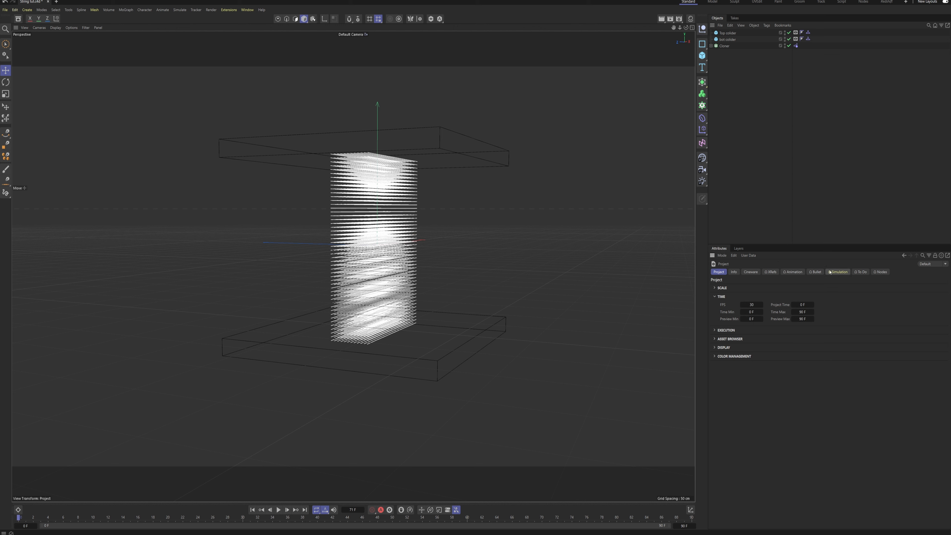
{"action": "left_click", "coordinate": [842, 273]}
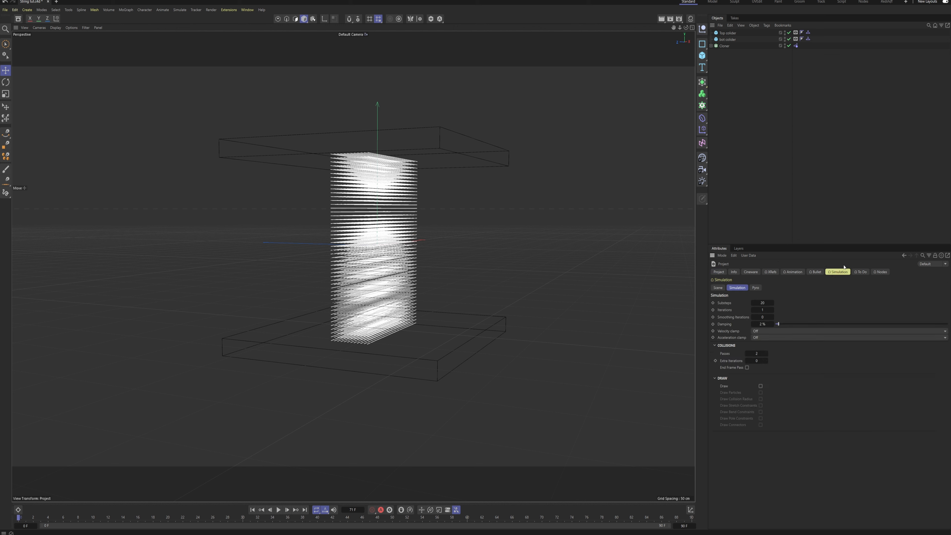
{"action": "left_click", "coordinate": [718, 289]}
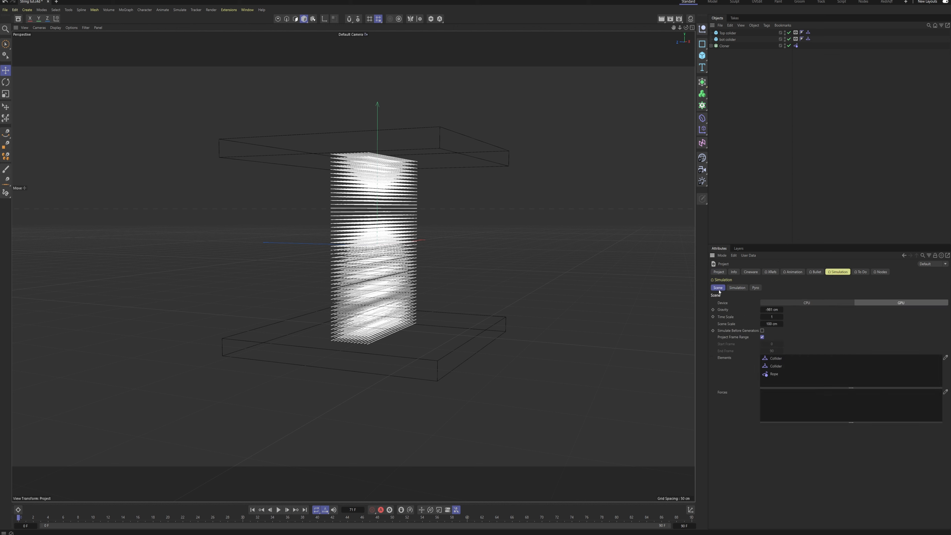
{"action": "left_click", "coordinate": [777, 309]}
{"action": "type", "text": "0"}
{"action": "left_click", "coordinate": [792, 201]}
- Play the simulation without gravity and examine how the strands stretch as the slabs separate
{"action": "key", "text": "F8"}
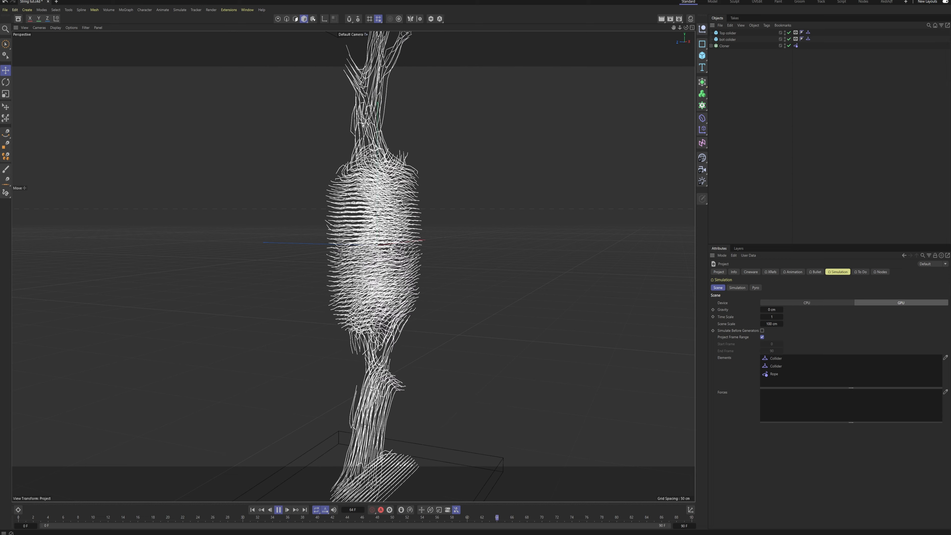
{"action": "left_click_drag", "start_coordinate": [366, 254], "coordinate": [313, 257], "text": "alt"}
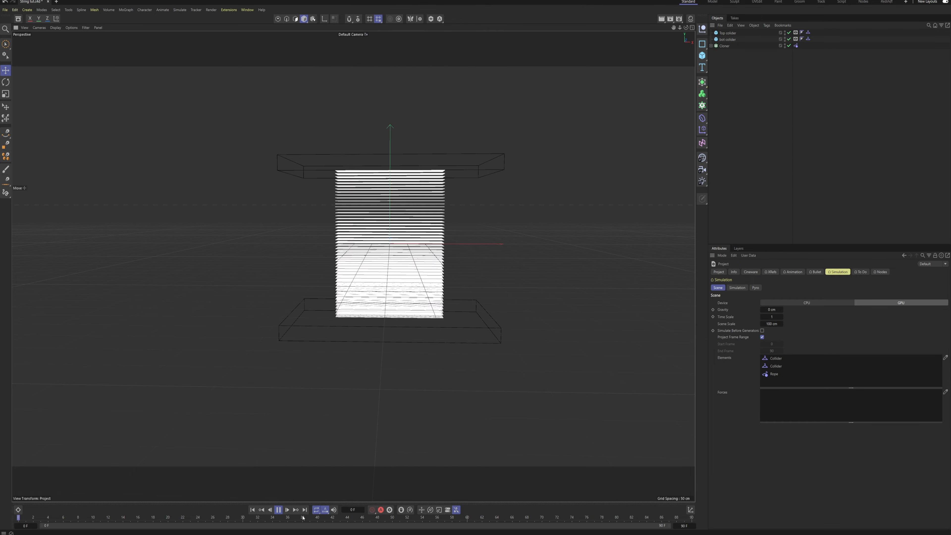
{"action": "left_click", "coordinate": [278, 510]}
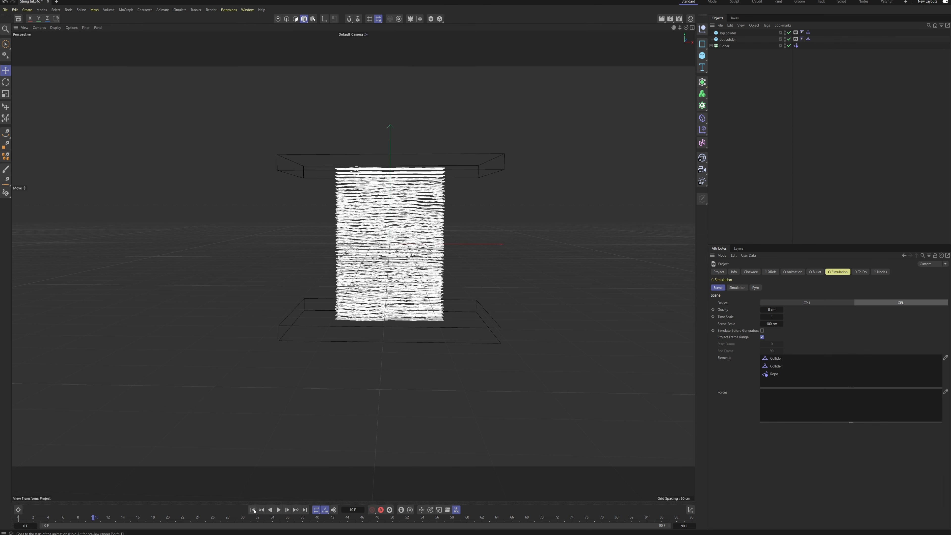
- Return the animation to the first frame and save the project
{"action": "key", "text": "shift+f"}
{"action": "left_click_drag", "start_coordinate": [373, 265], "coordinate": [365, 247], "text": "alt"}
{"action": "scroll", "coordinate": [365, 248], "scroll_direction": "up", "scroll_amount": 1}
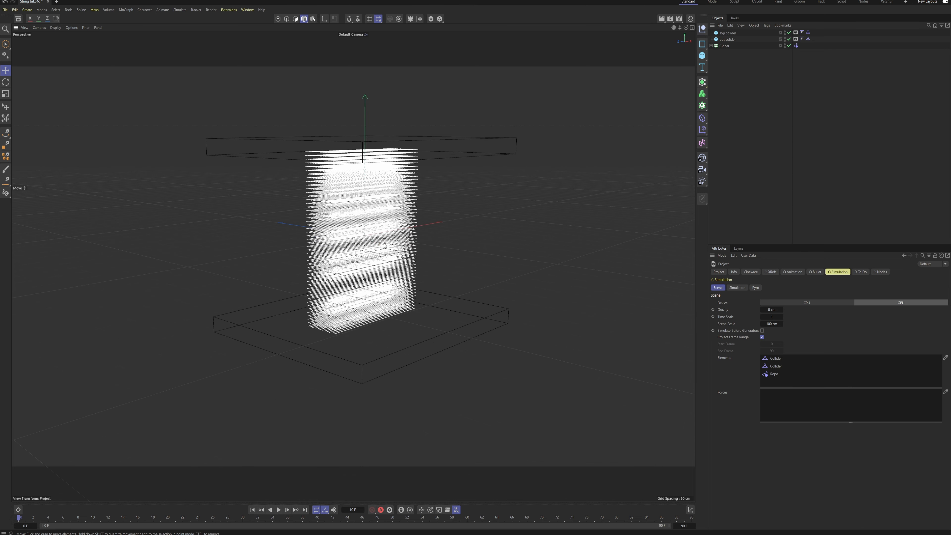
{"action": "key", "text": "ctrl+s"}
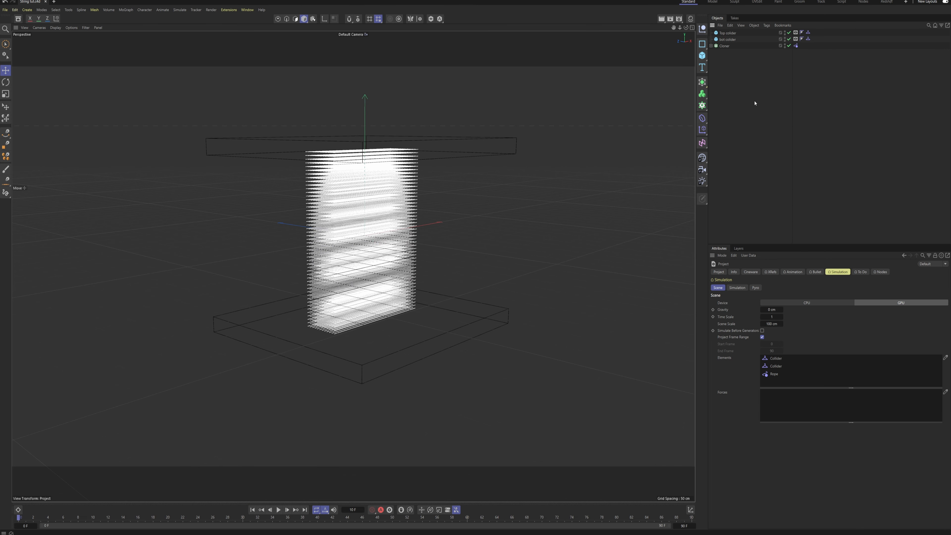
- Add a second Cloner in Grid mode with a new cylinder as its child
{"action": "left_click", "coordinate": [702, 106]}
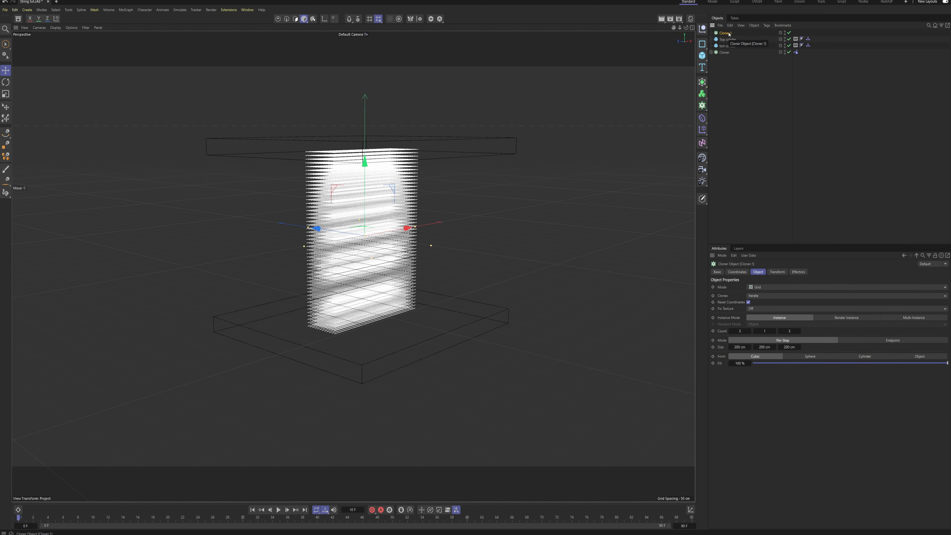
{"action": "left_click", "coordinate": [702, 59]}
{"action": "left_click", "coordinate": [766, 66]}
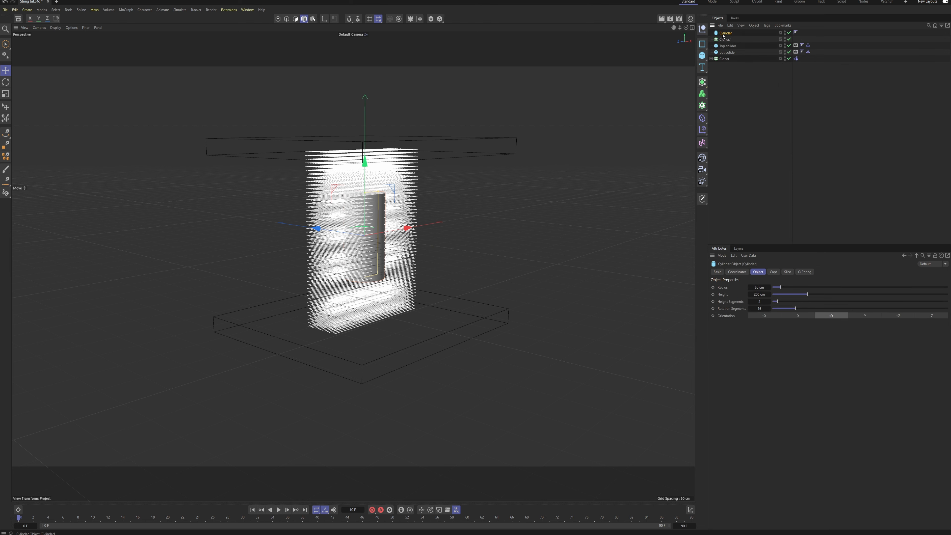
{"action": "left_click_drag", "start_coordinate": [723, 36], "coordinate": [726, 39]}
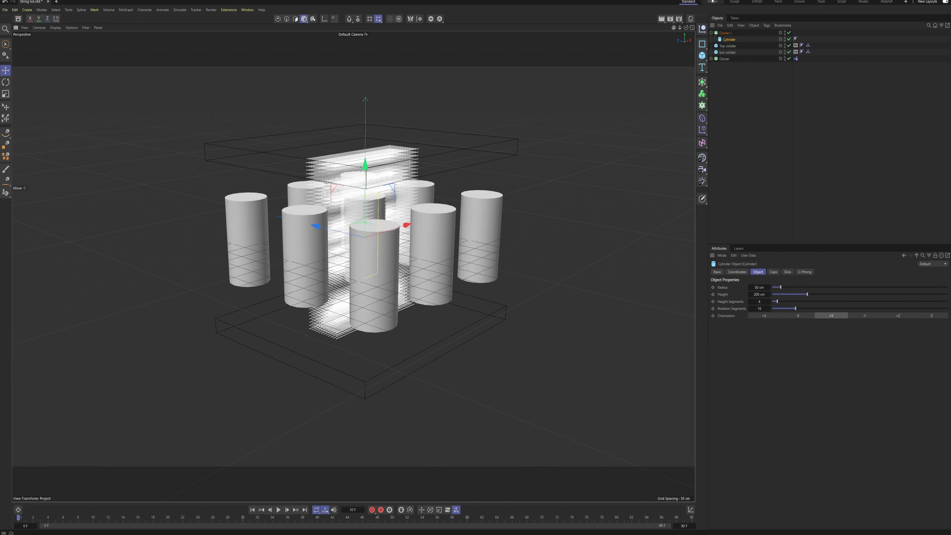
- Rotate the cylinder cloner 90° so its cylinders lie horizontally and the grid stands upright
{"action": "left_click", "coordinate": [382, 181]}
{"action": "key", "text": "r"}
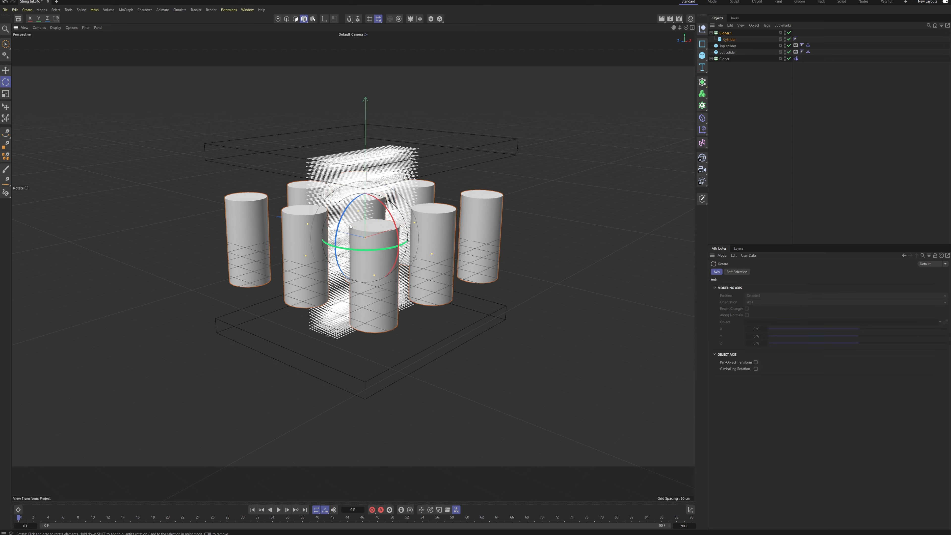
{"action": "left_click_drag", "start_coordinate": [390, 208], "coordinate": [388, 271]}
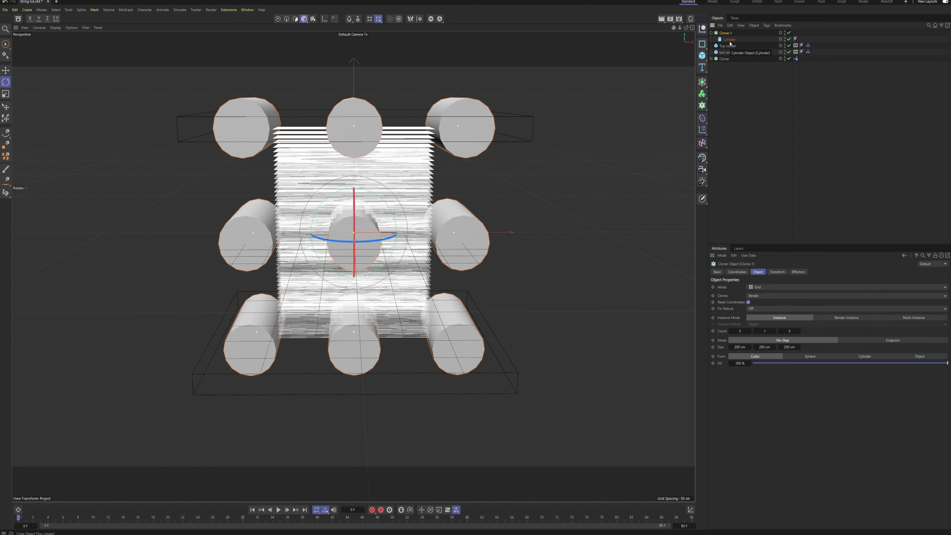
- Reduce the cloned cylinder's radius to a few centimetres to make thin rods
{"action": "left_click", "coordinate": [729, 39]}
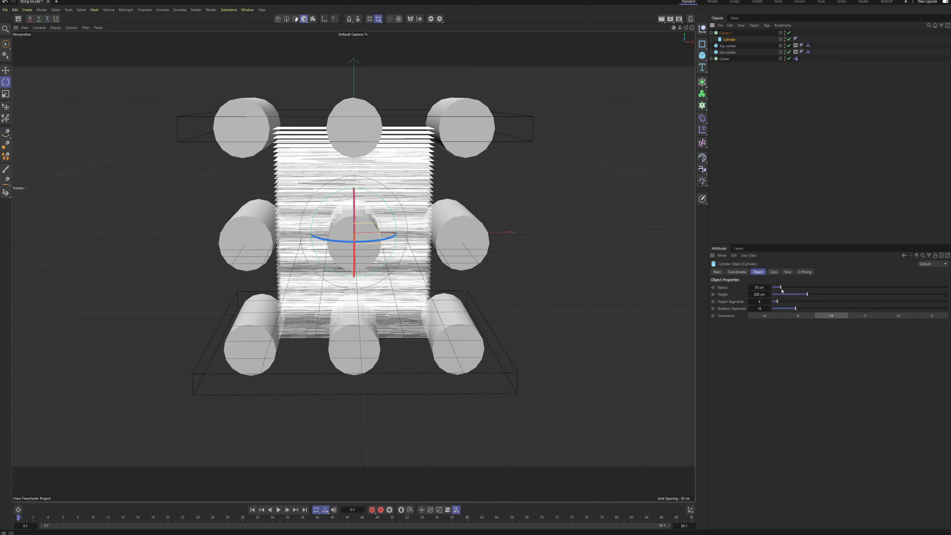
{"action": "left_click_drag", "start_coordinate": [781, 290], "coordinate": [774, 289]}
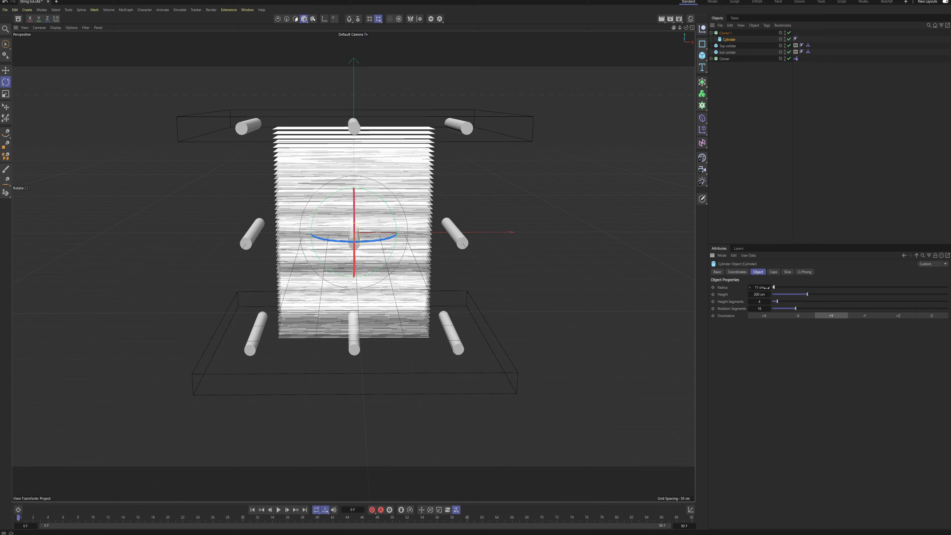
{"action": "left_click", "coordinate": [751, 288]}
{"action": "mouse_move", "coordinate": [355, 239]}
{"action": "left_mouse_down", "text": "alt"}
{"action": "mouse_move", "coordinate": [453, 218]}
{"action": "mouse_move", "coordinate": [354, 229]}
{"action": "left_mouse_up", "text": "alt"}
{"action": "left_click", "coordinate": [756, 287]}
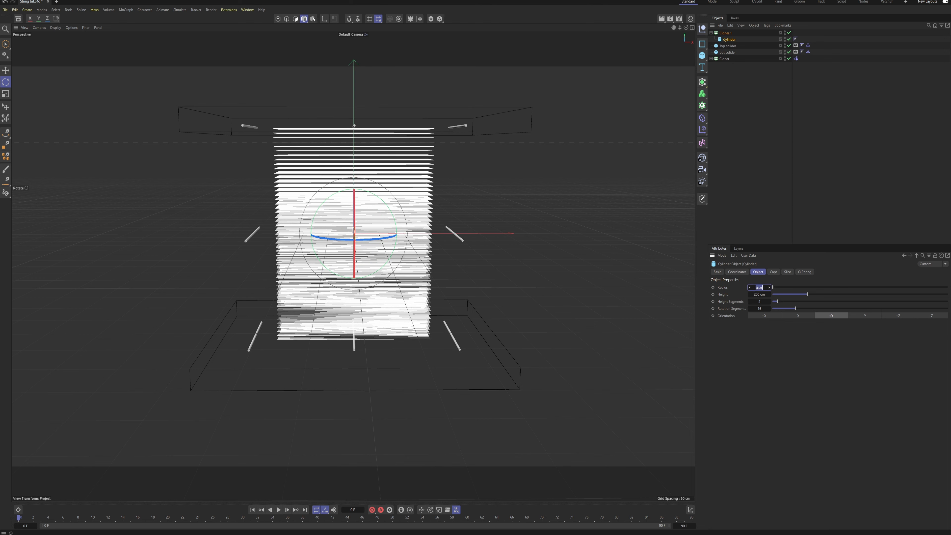
{"action": "key", "text": "Return"}
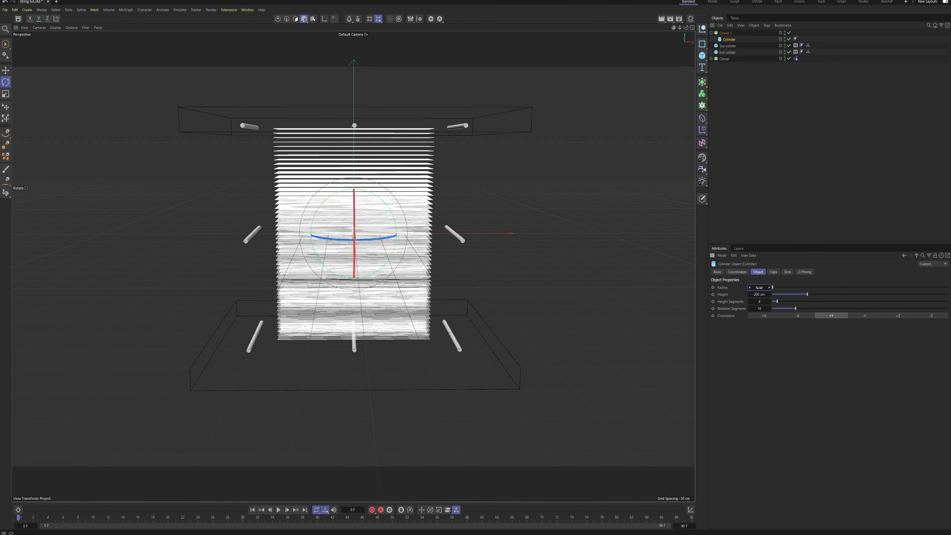
- Set the rod cloner's Z count to 2 and tighten the grid spacing so the two rows sit closer together
{"action": "left_click_drag", "start_coordinate": [358, 237], "coordinate": [386, 235], "text": "alt"}
{"action": "left_click_drag", "start_coordinate": [443, 241], "coordinate": [365, 240], "text": "alt"}
{"action": "scroll", "coordinate": [351, 241], "scroll_direction": "up", "scroll_amount": 2}
{"action": "left_click", "coordinate": [726, 33]}
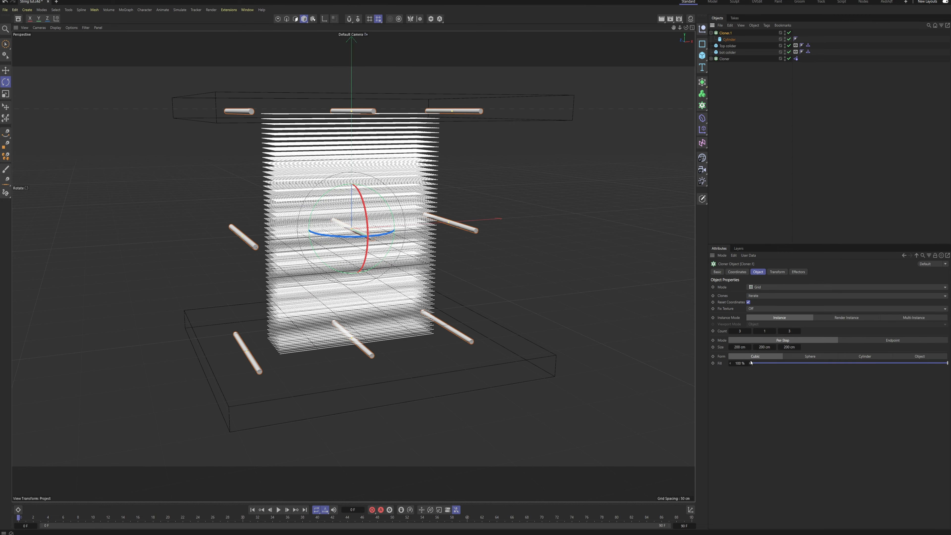
{"action": "left_click", "coordinate": [780, 332]}
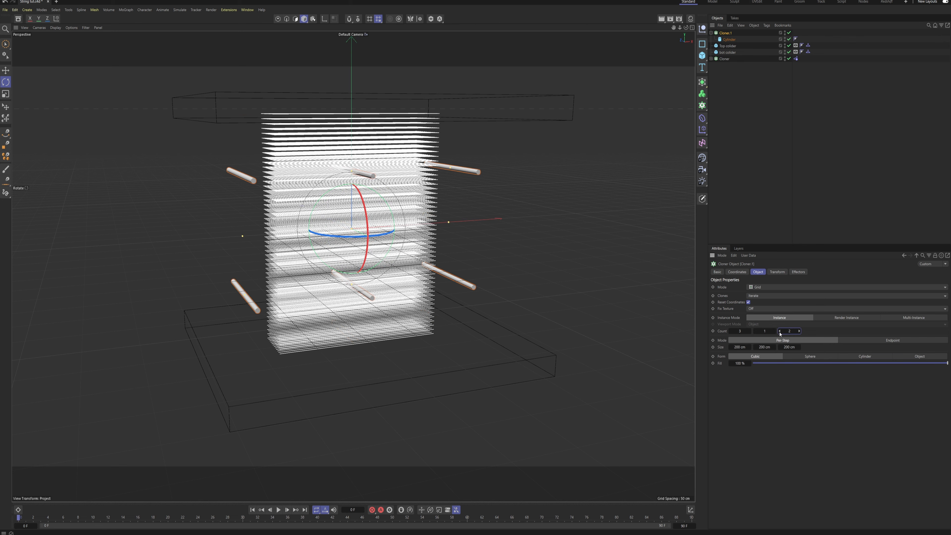
{"action": "left_click_drag", "start_coordinate": [322, 195], "coordinate": [425, 252], "text": "alt"}
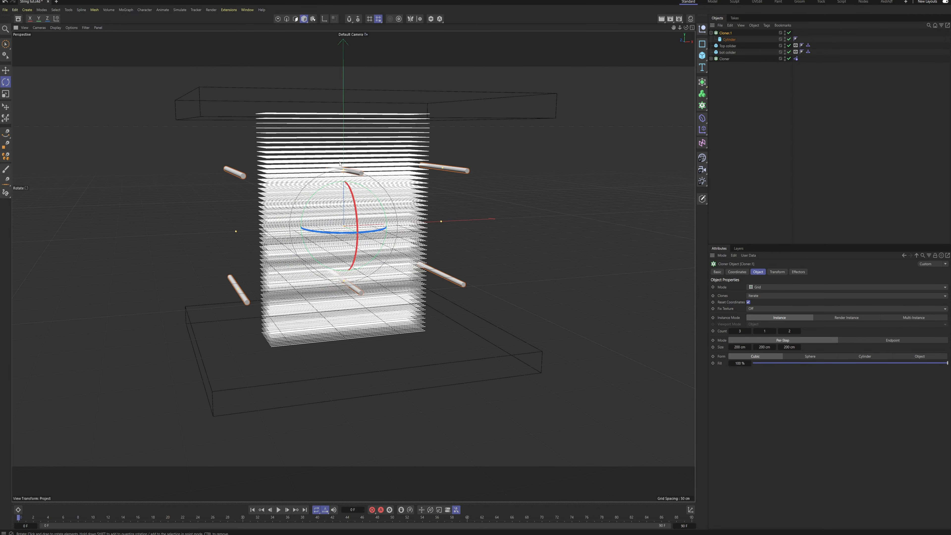
{"action": "left_click_drag", "start_coordinate": [764, 347], "coordinate": [777, 347]}
- Raise the rod cloner into the upper half of the strand block and duplicate it
{"action": "key", "text": "e"}
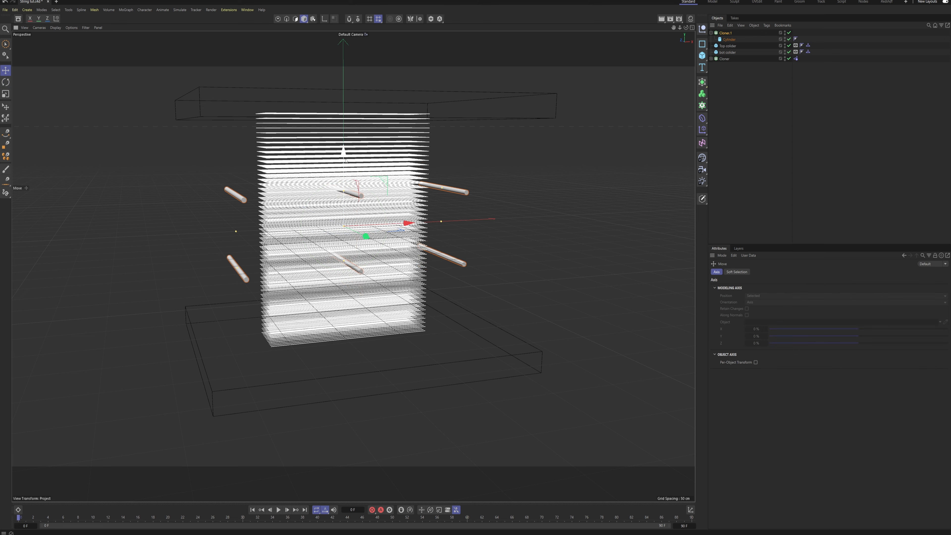
{"action": "left_click_drag", "start_coordinate": [345, 160], "coordinate": [345, 112]}
{"action": "mouse_move", "coordinate": [346, 164]}
{"action": "left_mouse_down", "text": "alt"}
{"action": "mouse_move", "coordinate": [318, 162]}
{"action": "mouse_move", "coordinate": [342, 141]}
{"action": "mouse_move", "coordinate": [360, 154]}
{"action": "left_mouse_up", "text": "alt"}
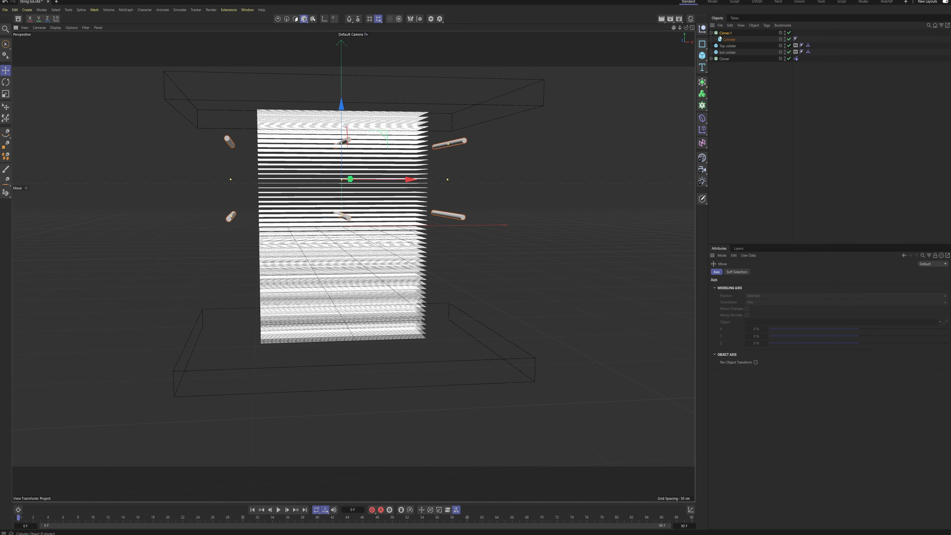
{"action": "left_click", "coordinate": [710, 33]}
{"action": "left_click_drag", "start_coordinate": [726, 30], "coordinate": [741, 31], "text": "ctrl"}
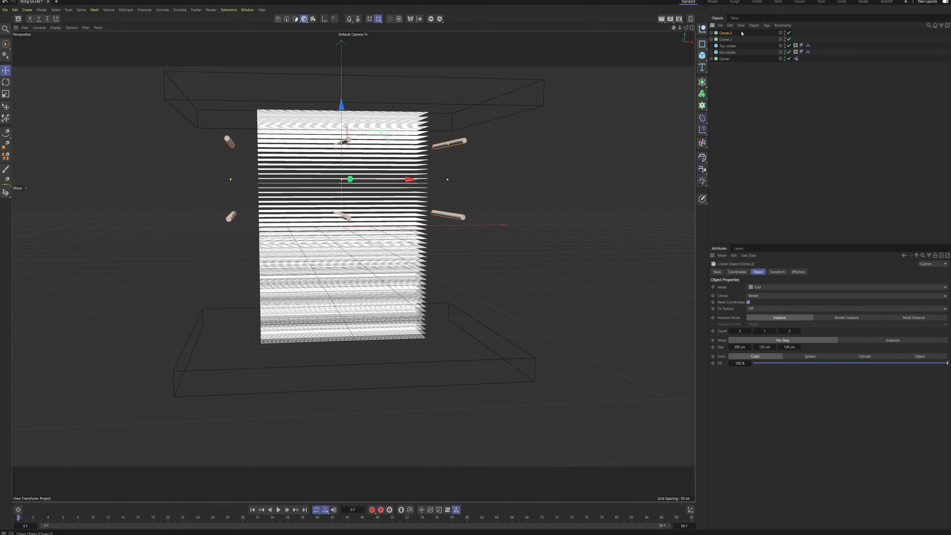
- Lower the duplicated rod cloner into the lower half of the strand block
{"action": "left_click_drag", "start_coordinate": [339, 107], "coordinate": [337, 209]}
{"action": "mouse_move", "coordinate": [339, 309]}
{"action": "left_mouse_down", "text": "alt"}
{"action": "mouse_move", "coordinate": [365, 314]}
{"action": "mouse_move", "coordinate": [321, 304]}
{"action": "mouse_move", "coordinate": [329, 296]}
{"action": "left_mouse_up", "text": "alt"}
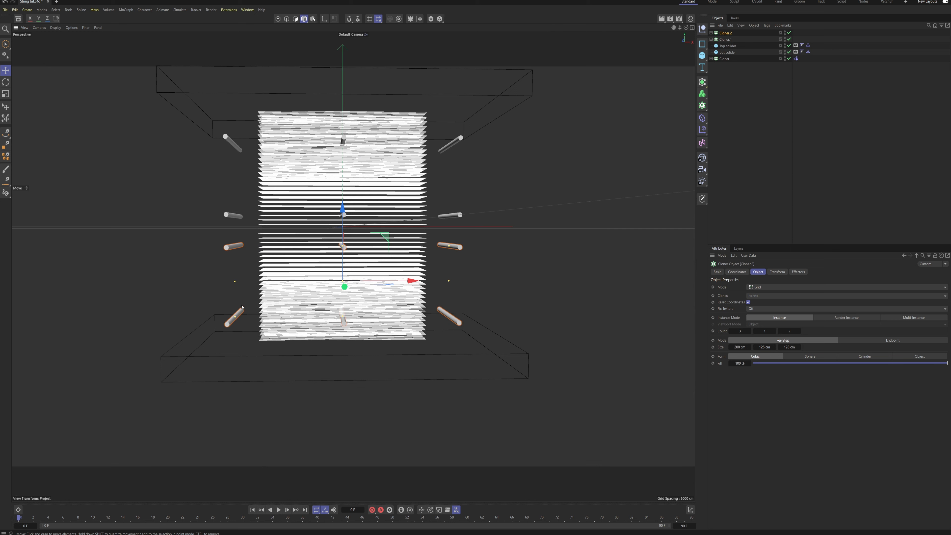
- Make the lower rod cloner a child of the bottom collider and the upper rod cloner a child of the top collider
{"action": "left_click_drag", "start_coordinate": [728, 33], "coordinate": [738, 55]}
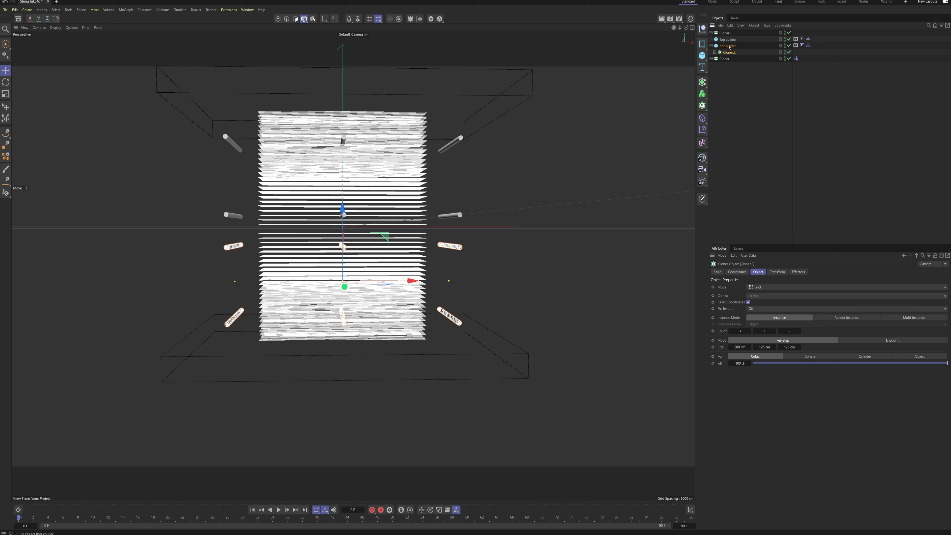
{"action": "mouse_move", "coordinate": [726, 33]}
{"action": "left_mouse_down"}
{"action": "mouse_move", "coordinate": [736, 40]}
{"action": "mouse_move", "coordinate": [718, 42]}
{"action": "mouse_move", "coordinate": [731, 41]}
{"action": "left_mouse_up"}
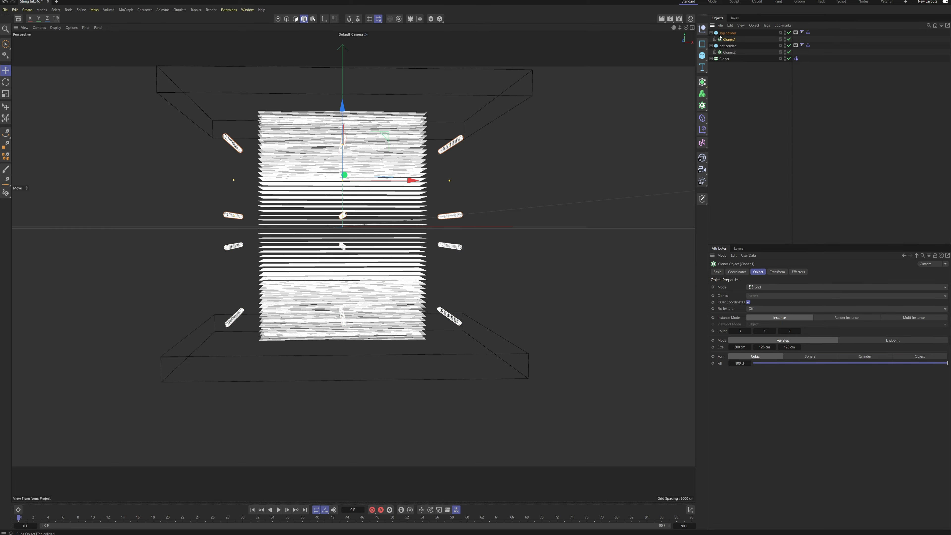
{"action": "left_click_drag", "start_coordinate": [404, 330], "coordinate": [307, 360], "text": "alt"}
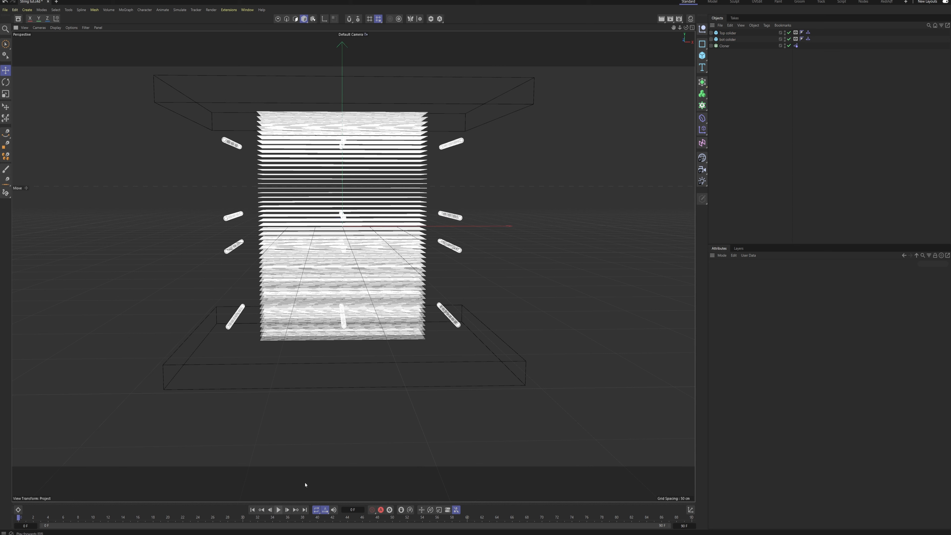
- Disable the strand cloner's Rope tag and hide the strand cloner in the viewport
{"action": "left_click", "coordinate": [796, 46]}
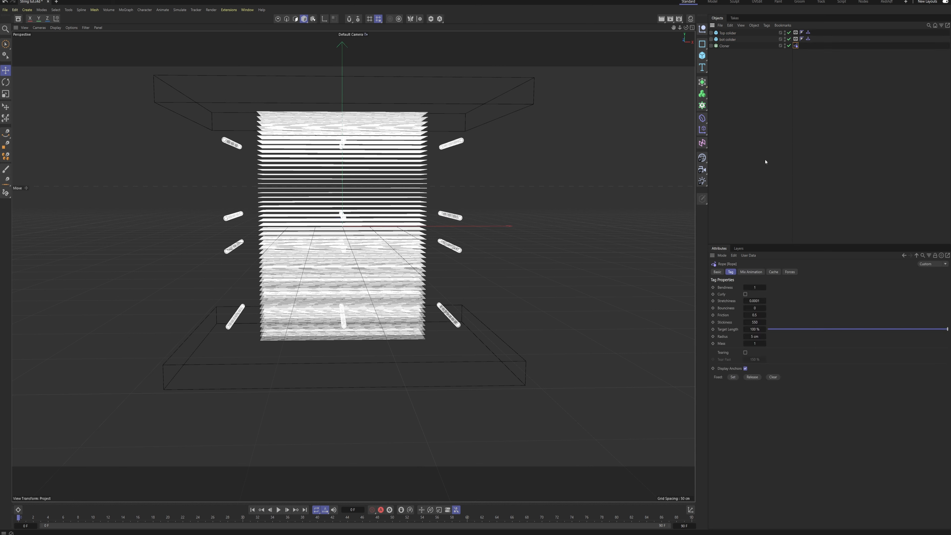
{"action": "left_click", "coordinate": [717, 271]}
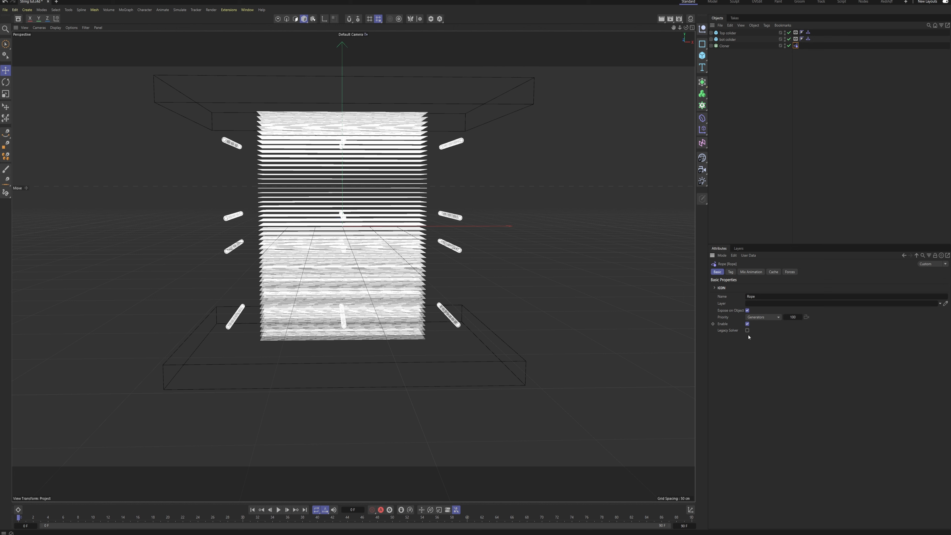
{"action": "left_click", "coordinate": [793, 113]}
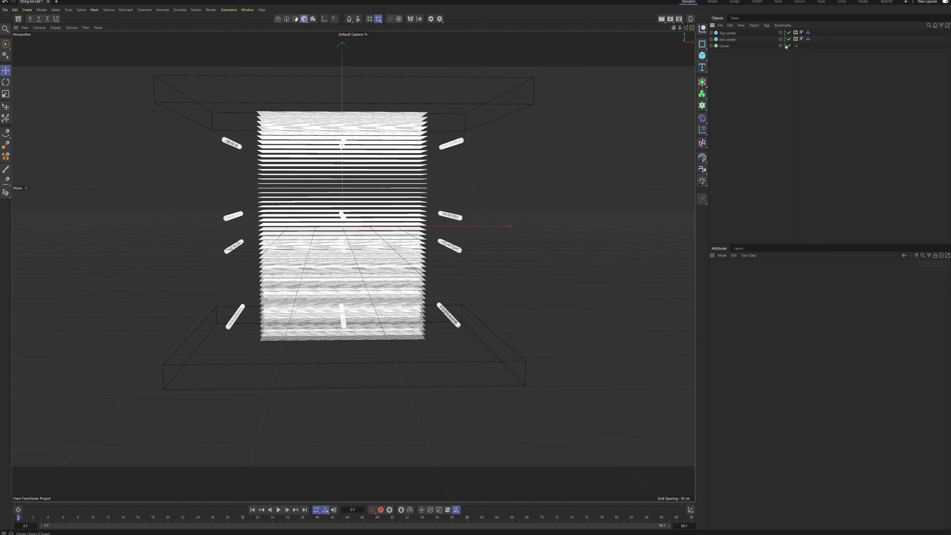
{"action": "left_click", "coordinate": [785, 45]}
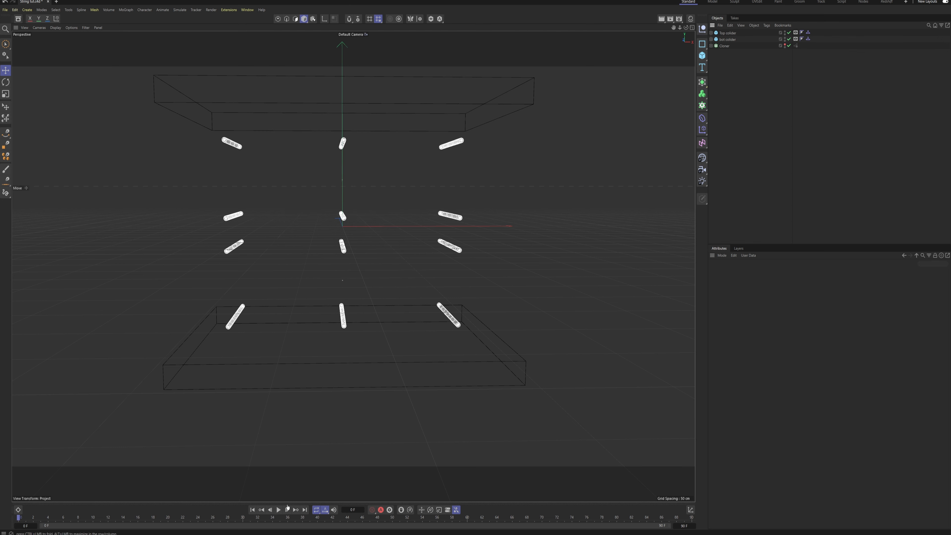
- Play the animation to check that the rods travel with the separating colliders, and rewind to the first frame
{"action": "left_click", "coordinate": [279, 510]}
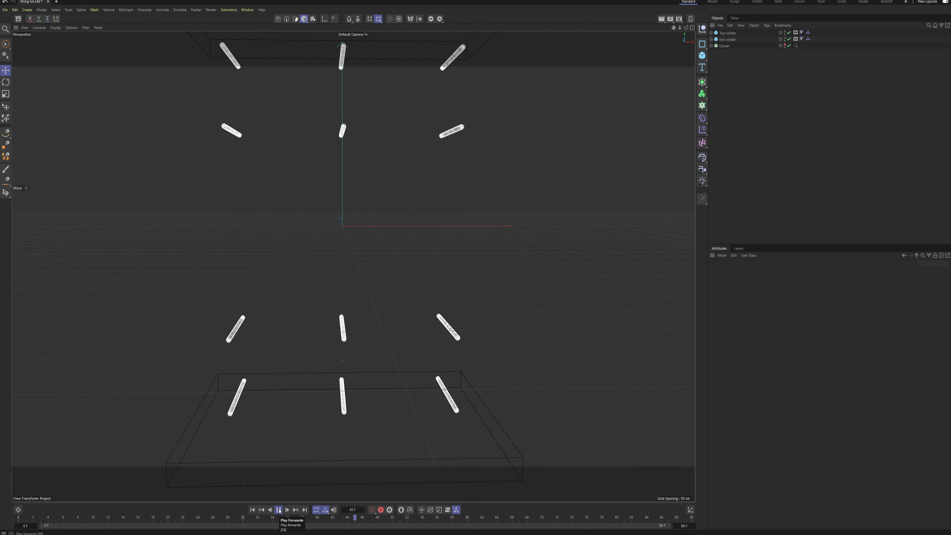
{"action": "left_click", "coordinate": [279, 510]}
{"action": "right_click_drag", "start_coordinate": [495, 167], "coordinate": [430, 204], "text": "alt"}
{"action": "left_click_drag", "start_coordinate": [430, 204], "coordinate": [231, 153], "text": "alt"}
{"action": "left_click", "coordinate": [278, 510]}
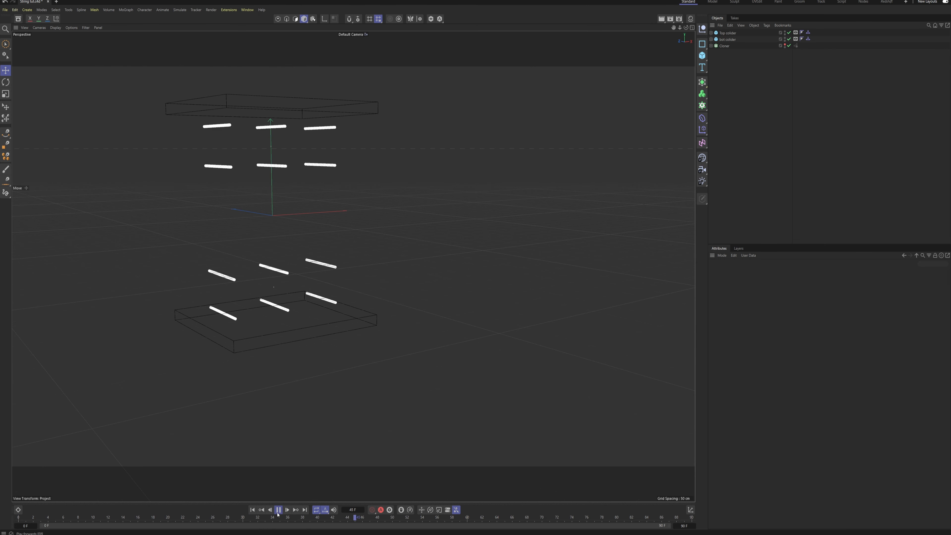
{"action": "left_click", "coordinate": [278, 513]}
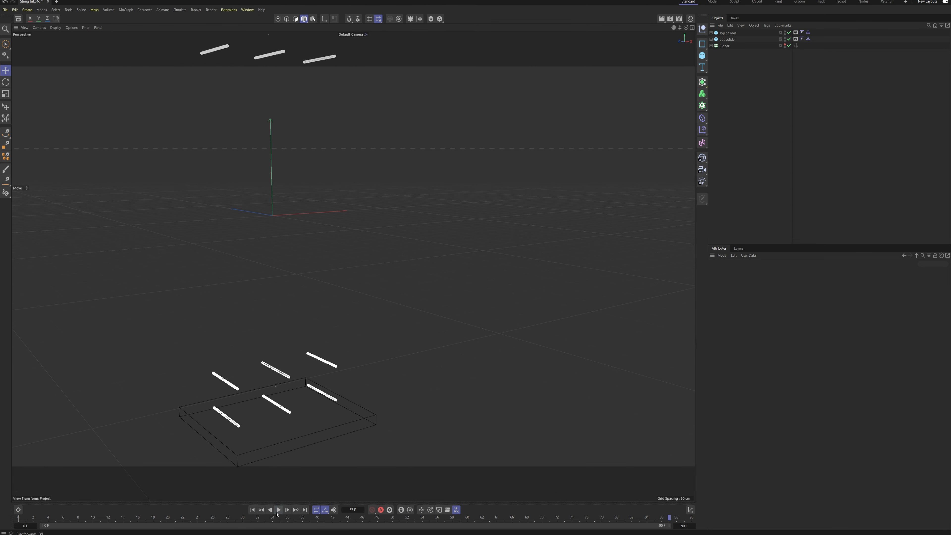
{"action": "left_click", "coordinate": [253, 510]}
{"action": "middle_click_drag", "start_coordinate": [263, 169], "coordinate": [278, 199], "text": "alt"}
{"action": "right_click_drag", "start_coordinate": [279, 198], "coordinate": [324, 182], "text": "alt"}
{"action": "left_click_drag", "start_coordinate": [324, 183], "coordinate": [389, 126], "text": "alt"}
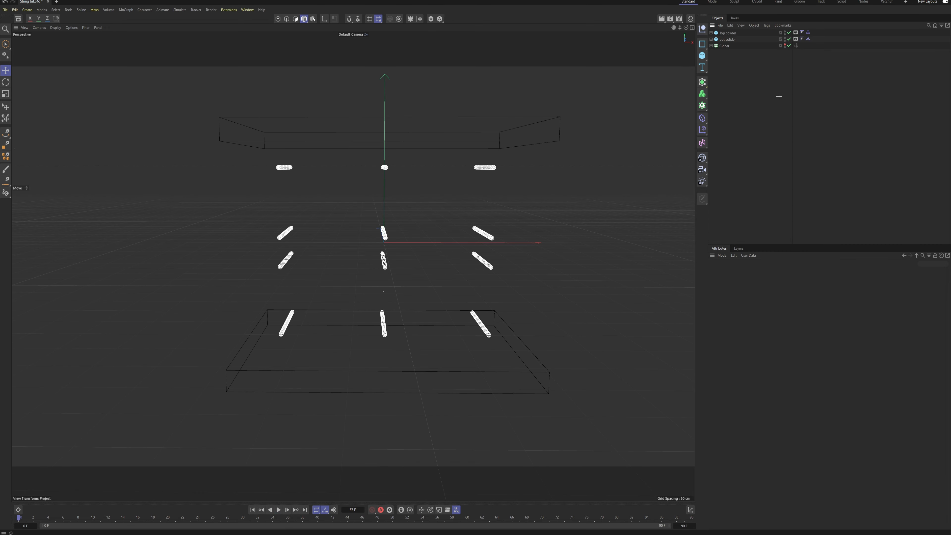
- Show the strand cloner in the viewport again and re-enable its Rope tag
{"action": "left_click", "coordinate": [785, 45]}
{"action": "left_click", "coordinate": [796, 46]}
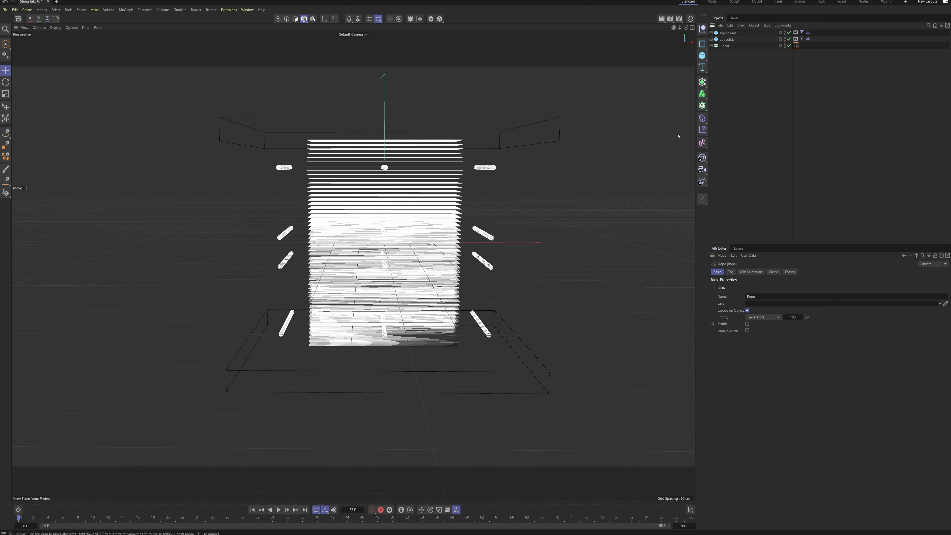
{"action": "left_click", "coordinate": [836, 131]}
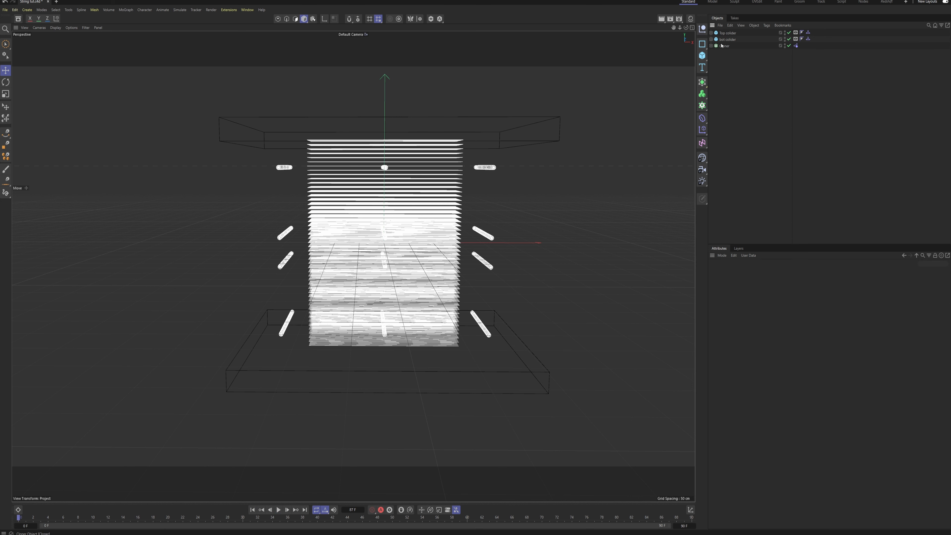
- Scale the Spline inside the strand cloner along X so the strands extend past the outer rods
{"action": "left_click", "coordinate": [711, 46]}
{"action": "left_click", "coordinate": [726, 52]}
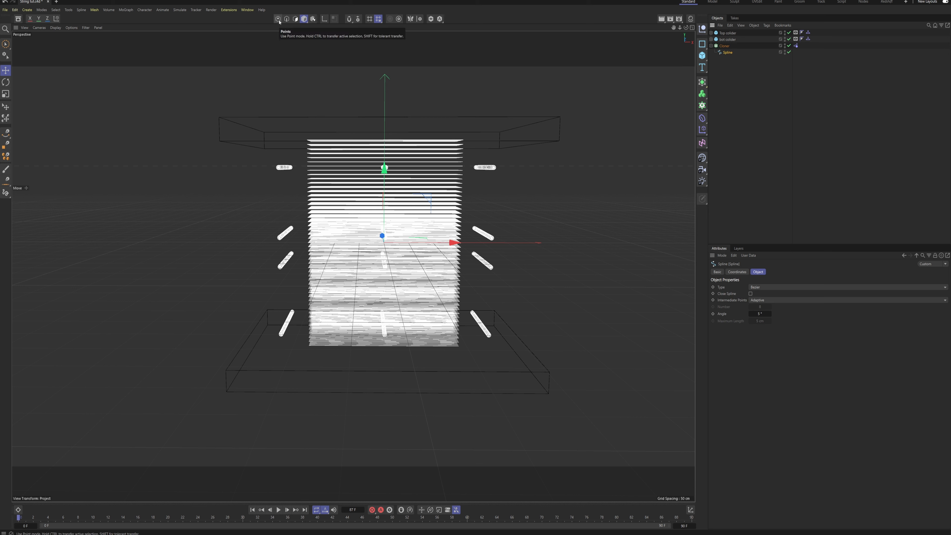
{"action": "key", "text": "t"}
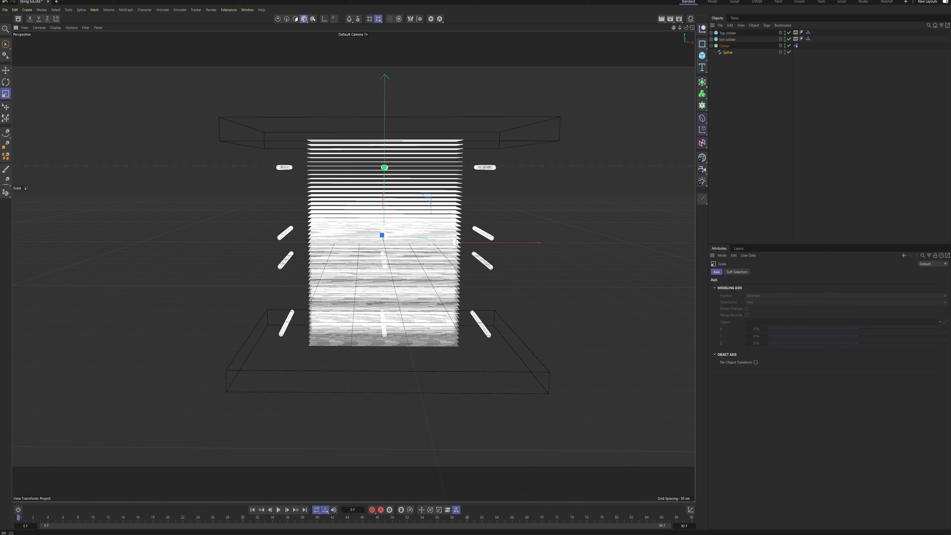
{"action": "left_click_drag", "start_coordinate": [456, 243], "coordinate": [502, 240]}
{"action": "mouse_move", "coordinate": [336, 231]}
{"action": "left_mouse_down", "text": "alt"}
{"action": "mouse_move", "coordinate": [398, 232]}
{"action": "mouse_move", "coordinate": [341, 233]}
{"action": "left_mouse_up", "text": "alt"}
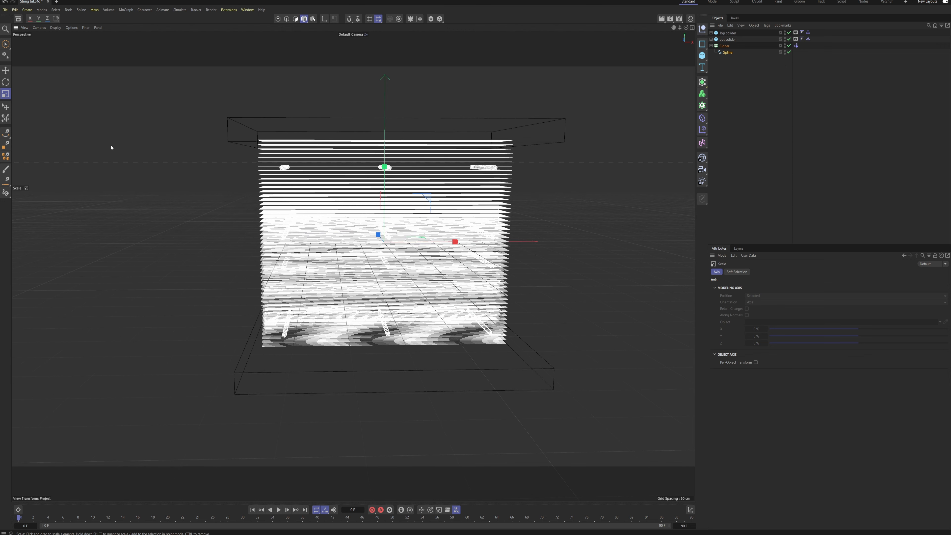
{"action": "left_click", "coordinate": [6, 70]}
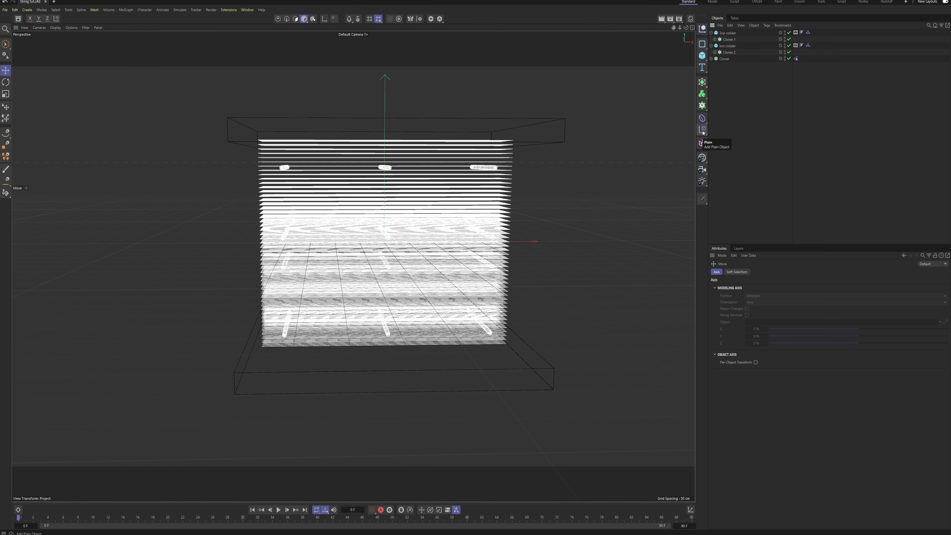
- Add a Random effector and assign it to the effectors of both rod cloners
{"action": "left_click", "coordinate": [701, 131]}
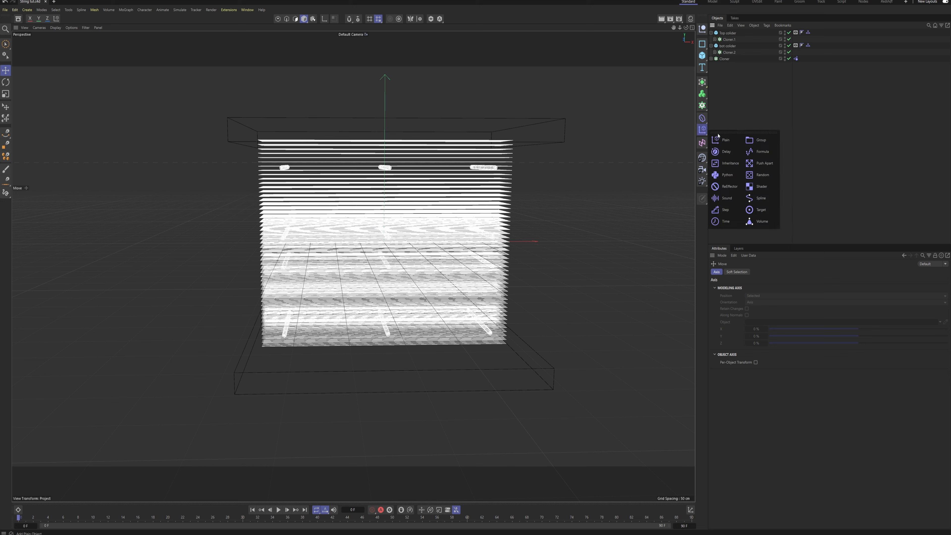
{"action": "left_click", "coordinate": [760, 175]}
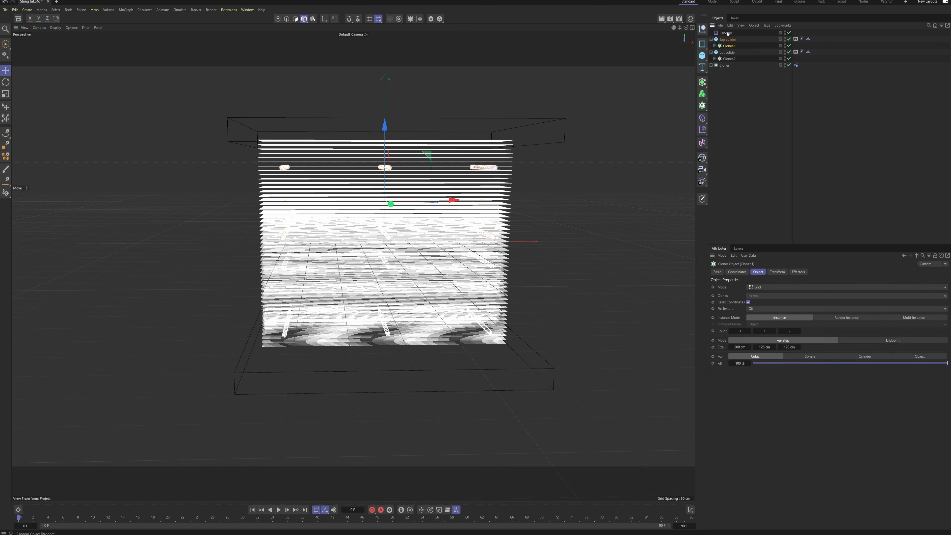
{"action": "left_click", "coordinate": [798, 273]}
{"action": "left_click_drag", "start_coordinate": [777, 291], "coordinate": [770, 293]}
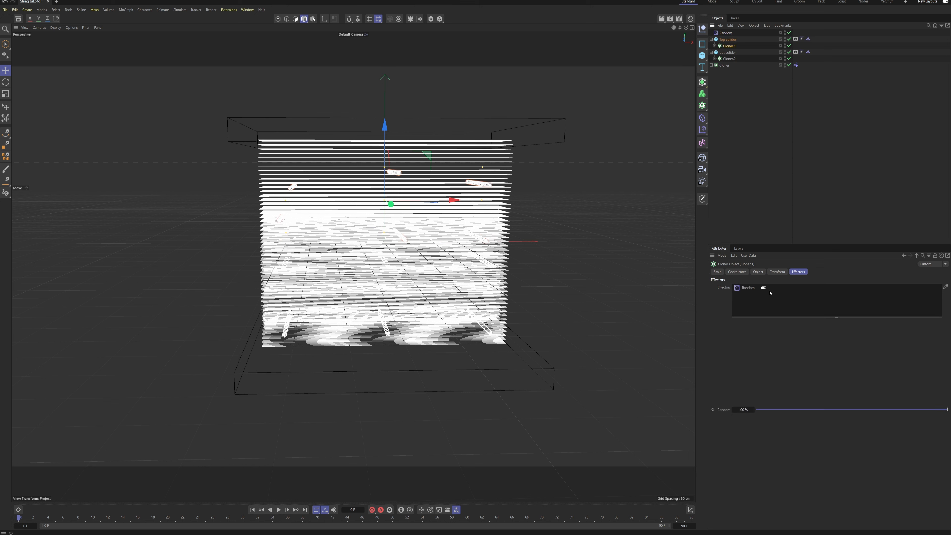
{"action": "left_click", "coordinate": [726, 61]}
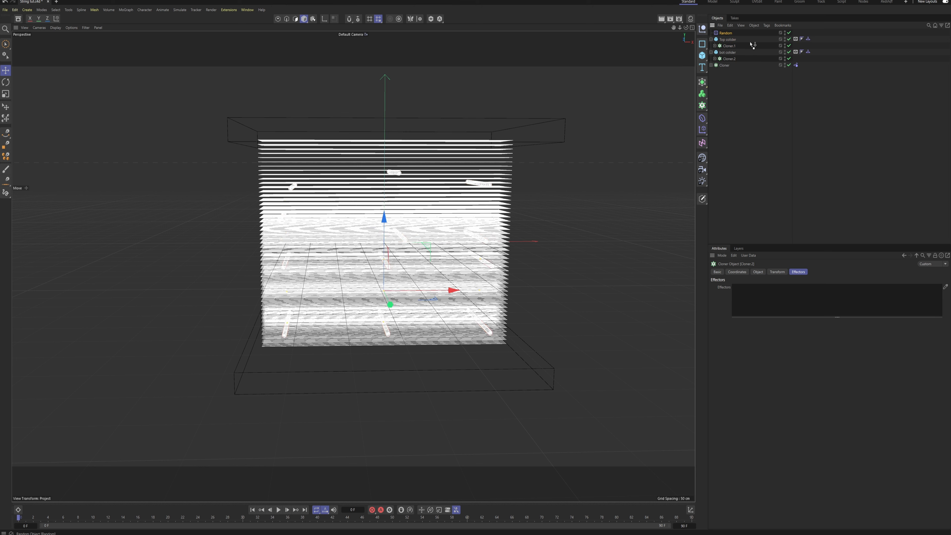
{"action": "left_click_drag", "start_coordinate": [774, 294], "coordinate": [773, 301]}
{"action": "left_click", "coordinate": [725, 64]}
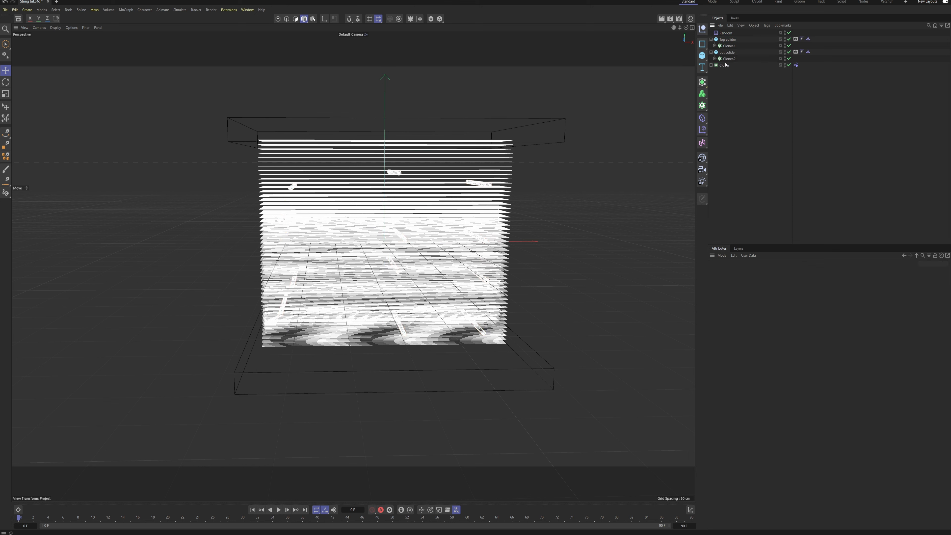
{"action": "left_click", "coordinate": [711, 52]}
{"action": "left_click", "coordinate": [710, 39]}
- Set the Random effector's X, Y and Z position offsets to 0 cm
{"action": "left_click", "coordinate": [721, 34]}
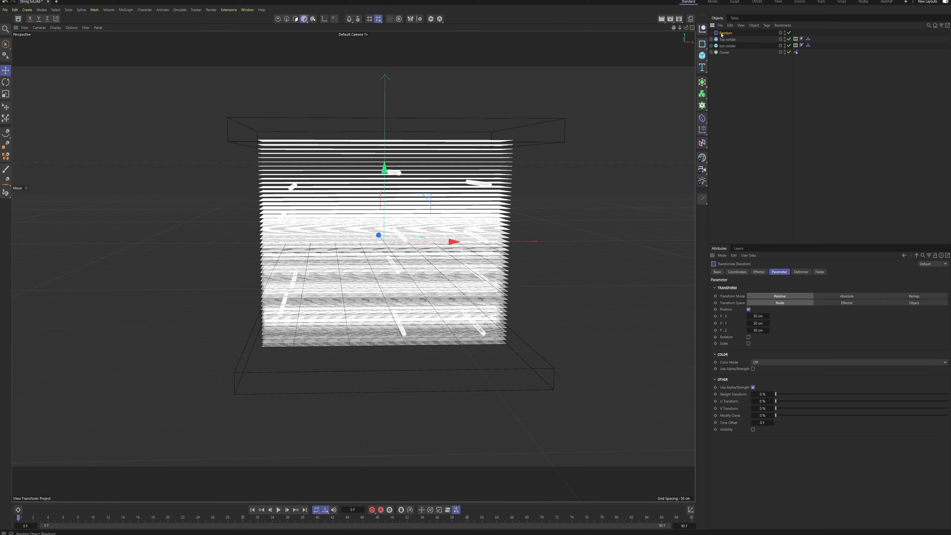
{"action": "left_click_drag", "start_coordinate": [410, 195], "coordinate": [485, 203], "text": "alt"}
{"action": "left_click", "coordinate": [764, 316]}
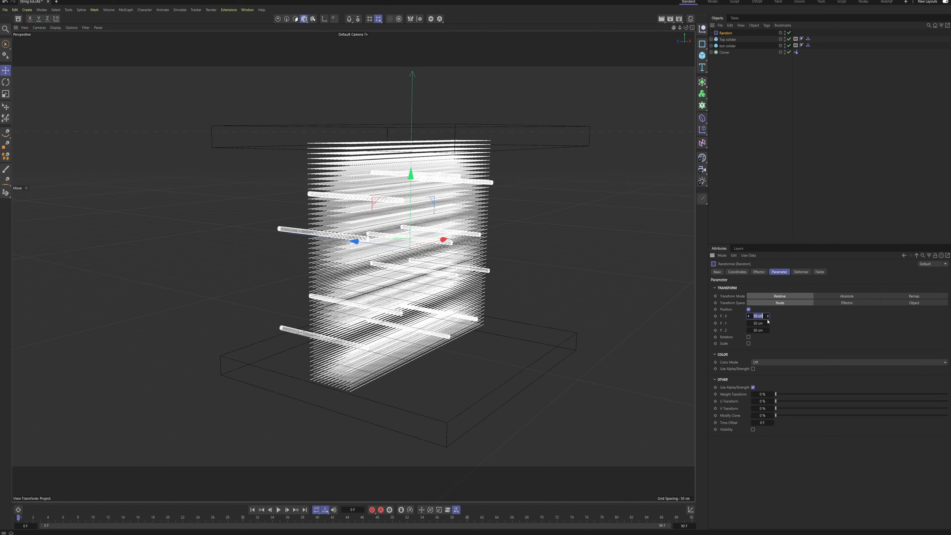
{"action": "type", "text": "0"}
{"action": "key", "text": "Tab"}
{"action": "type", "text": "0"}
{"action": "key", "text": "Tab"}
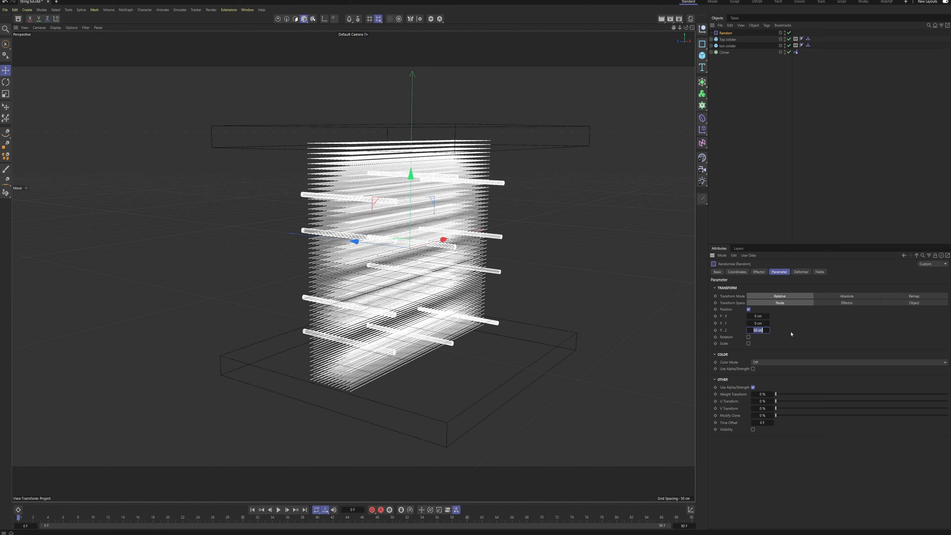
{"action": "type", "text": "0"}
{"action": "key", "text": "Tab"}
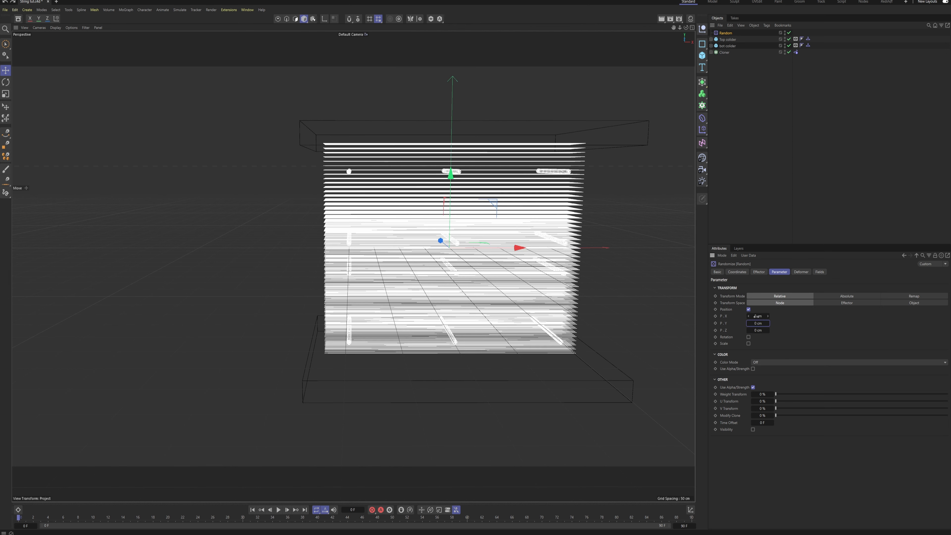
- Set the Random effector's position offsets to 142 cm in X and 110 cm in Z to scatter the rods
{"action": "mouse_move", "coordinate": [757, 317]}
{"action": "left_mouse_down"}
{"action": "mouse_move", "coordinate": [779, 317]}
{"action": "mouse_move", "coordinate": [755, 340]}
{"action": "mouse_move", "coordinate": [750, 330]}
{"action": "mouse_move", "coordinate": [766, 330]}
{"action": "left_mouse_up"}
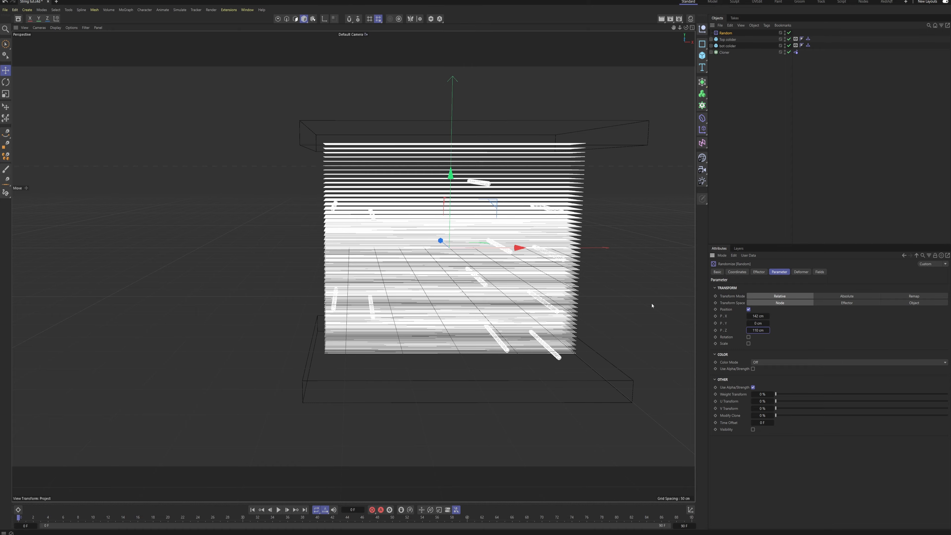
{"action": "mouse_move", "coordinate": [399, 230]}
{"action": "left_mouse_down", "text": "alt"}
{"action": "mouse_move", "coordinate": [438, 224]}
{"action": "mouse_move", "coordinate": [386, 219]}
{"action": "mouse_move", "coordinate": [530, 279]}
{"action": "left_mouse_up", "text": "alt"}
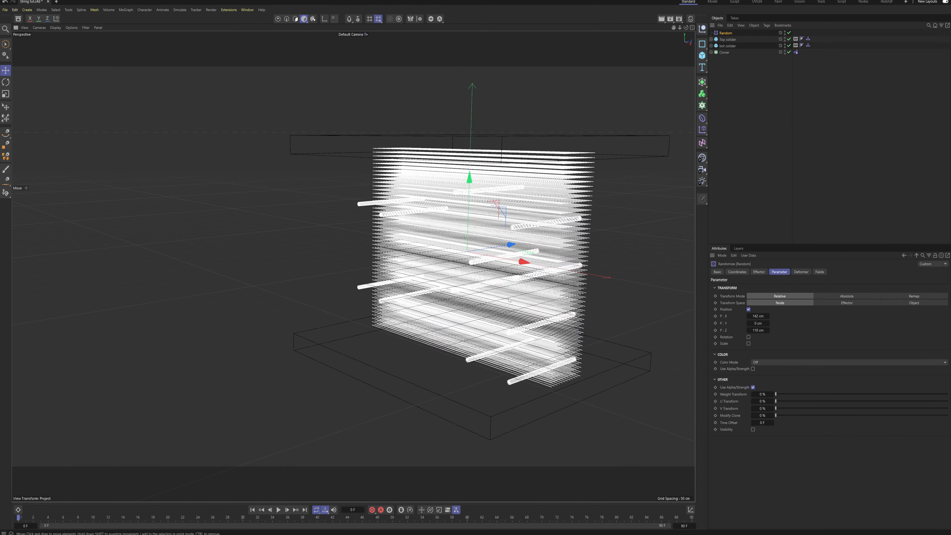
{"action": "left_click_drag", "start_coordinate": [404, 329], "coordinate": [540, 316], "text": "alt"}
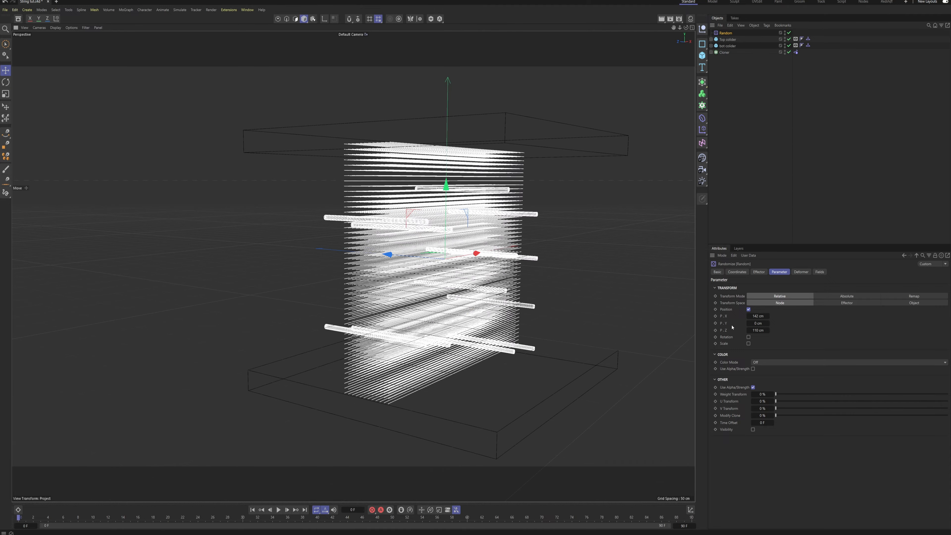
- Enable rotation on the Random effector and tilt the rods with a negative pitch and a positive bank offset
{"action": "left_click", "coordinate": [748, 337]}
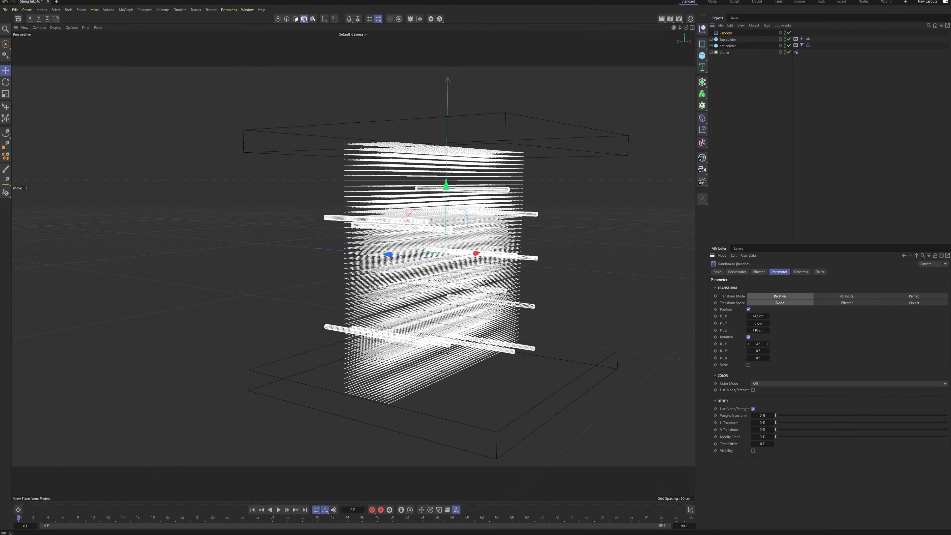
{"action": "left_click_drag", "start_coordinate": [757, 355], "coordinate": [757, 358]}
{"action": "left_click_drag", "start_coordinate": [435, 303], "coordinate": [420, 302], "text": "alt"}
{"action": "left_click_drag", "start_coordinate": [758, 351], "coordinate": [757, 351]}
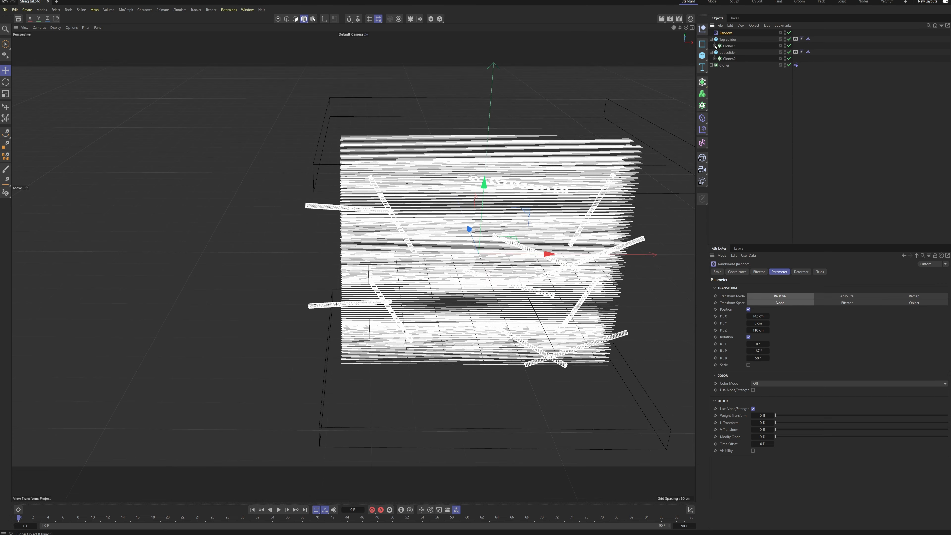
- Lengthen the cylinders in both rod cloners together to a height of about 402 cm
{"action": "left_click", "coordinate": [711, 59]}
{"action": "left_click", "coordinate": [716, 65]}
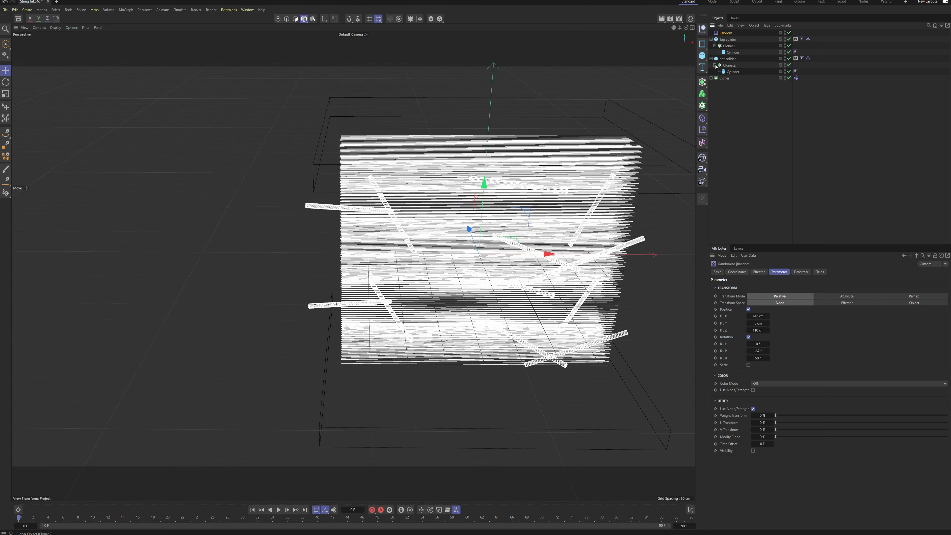
{"action": "left_click", "coordinate": [732, 52]}
{"action": "left_click", "coordinate": [732, 71], "text": "ctrl"}
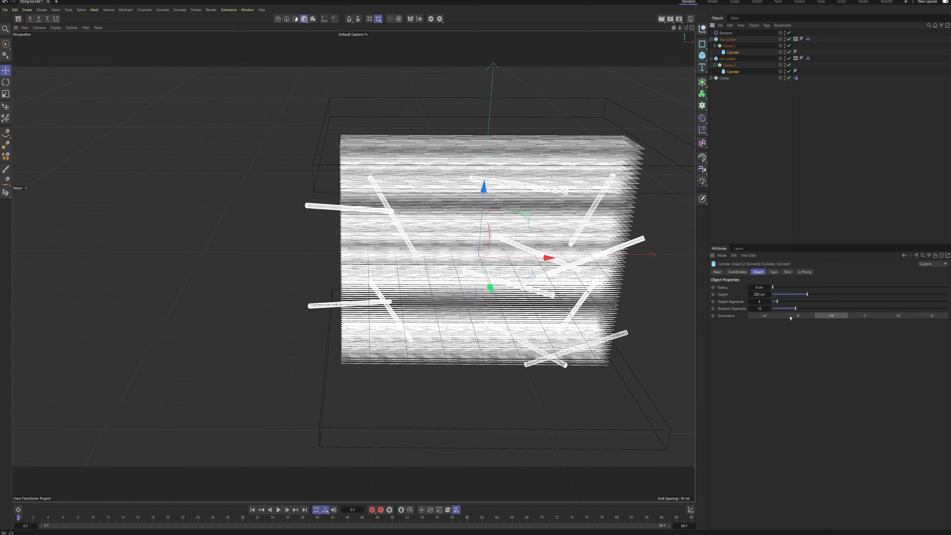
{"action": "left_click_drag", "start_coordinate": [756, 295], "coordinate": [783, 294]}
{"action": "mouse_move", "coordinate": [397, 247]}
{"action": "left_mouse_down", "text": "alt"}
{"action": "mouse_move", "coordinate": [512, 224]}
{"action": "mouse_move", "coordinate": [501, 217]}
{"action": "mouse_move", "coordinate": [516, 198]}
{"action": "left_mouse_up", "text": "alt"}
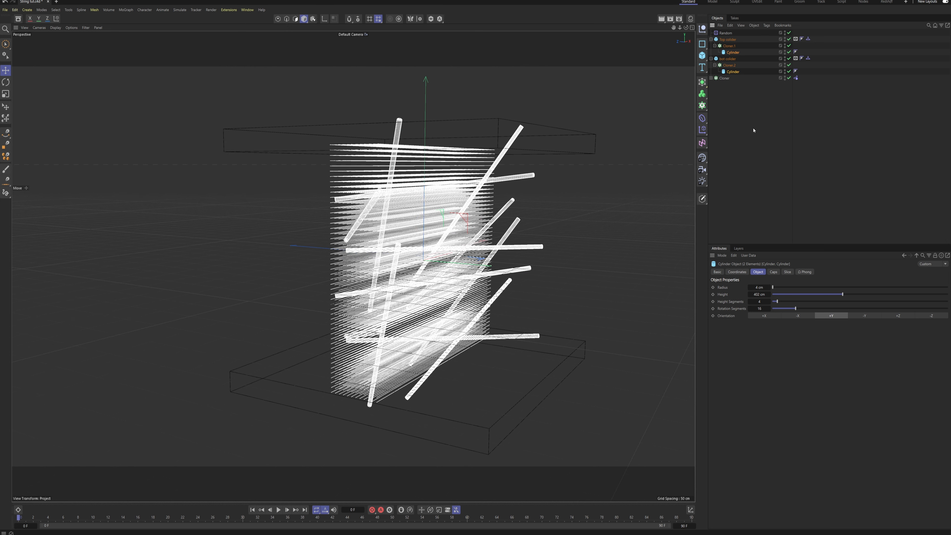
- Deselect the cylinders and collapse the top and bottom collider hierarchies in the object list
{"action": "left_click", "coordinate": [796, 157]}
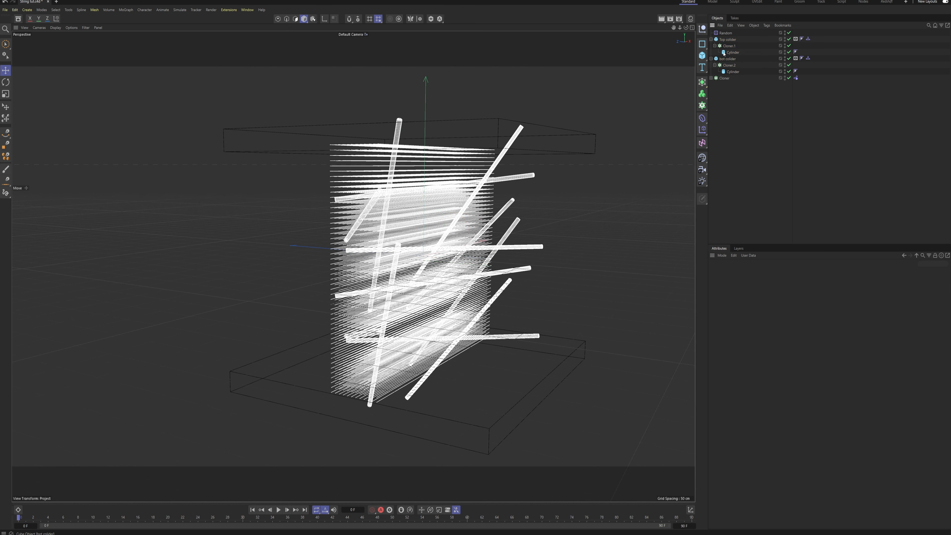
{"action": "left_click", "coordinate": [711, 39]}
{"action": "left_click", "coordinate": [711, 45]}
- Change the Random effector's seed to 12350 to get a different arrangement of the scattered rods
{"action": "left_click_drag", "start_coordinate": [566, 213], "coordinate": [447, 242], "text": "alt"}
{"action": "left_click", "coordinate": [725, 33]}
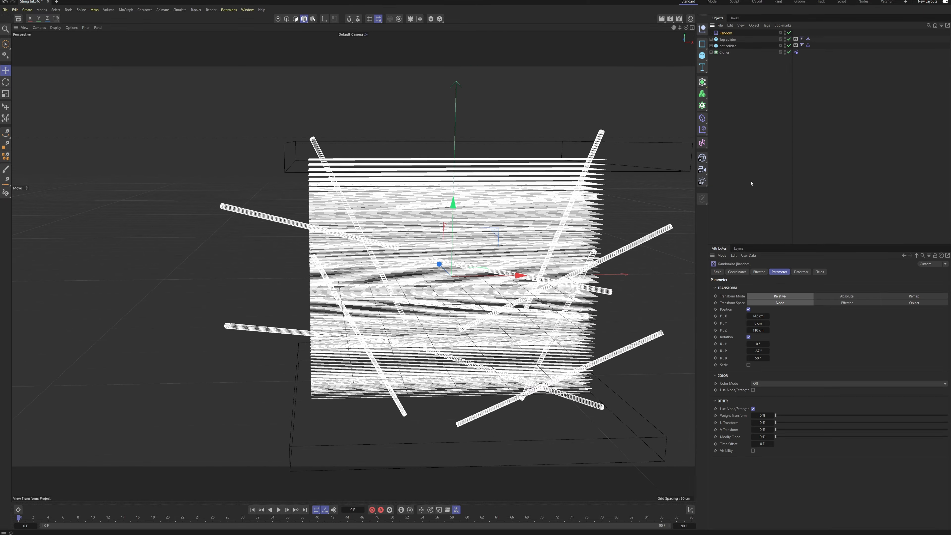
{"action": "left_click", "coordinate": [762, 274]}
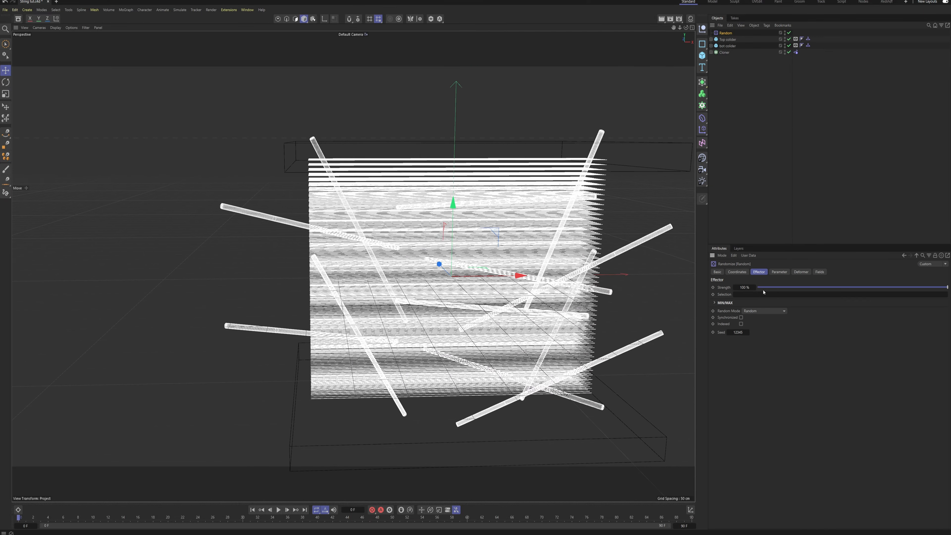
{"action": "left_click", "coordinate": [747, 332]}
{"action": "left_click", "coordinate": [748, 332]}
{"action": "left_click", "coordinate": [748, 332]}
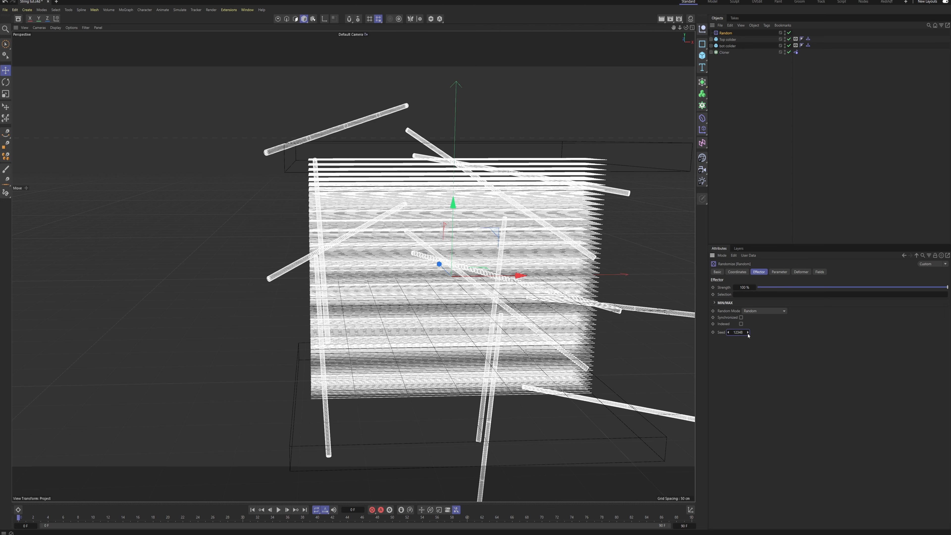
{"action": "left_click", "coordinate": [748, 332]}
{"action": "left_click", "coordinate": [748, 332]}
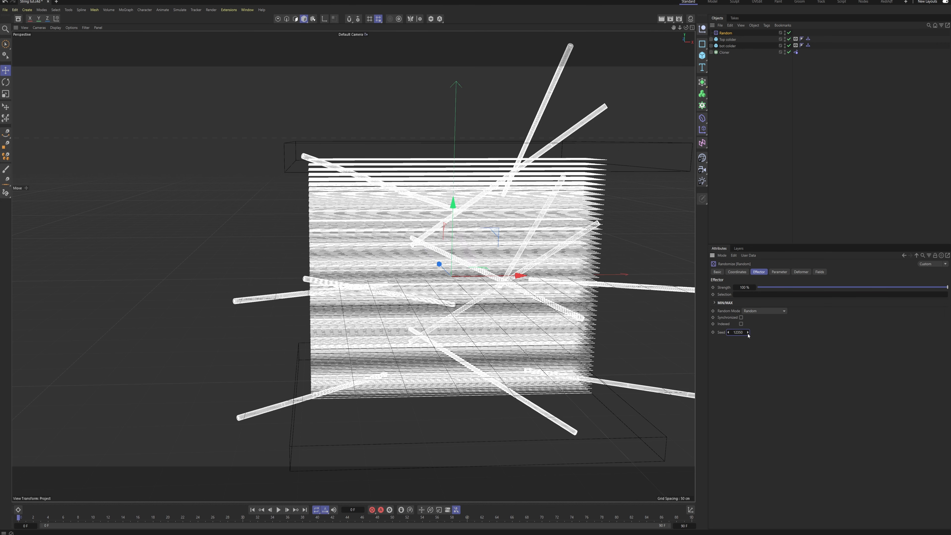
{"action": "mouse_move", "coordinate": [506, 229]}
{"action": "left_mouse_down", "text": "alt"}
{"action": "mouse_move", "coordinate": [453, 223]}
{"action": "mouse_move", "coordinate": [537, 227]}
{"action": "mouse_move", "coordinate": [509, 267]}
{"action": "left_mouse_up", "text": "alt"}
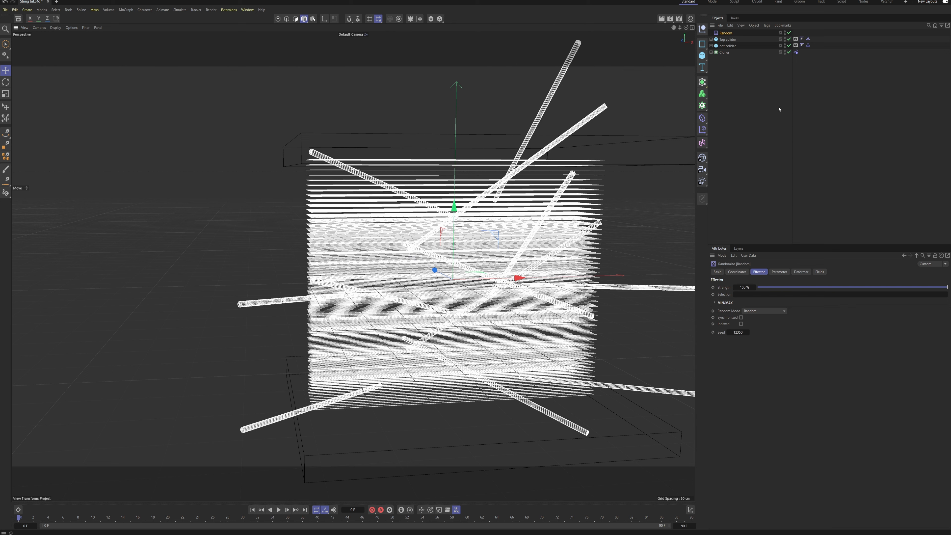
- Hide the top and bottom colliders together with their attached rods, leaving only the cloned rope strands visible
{"action": "left_click", "coordinate": [759, 163]}
{"action": "left_click", "coordinate": [785, 38]}
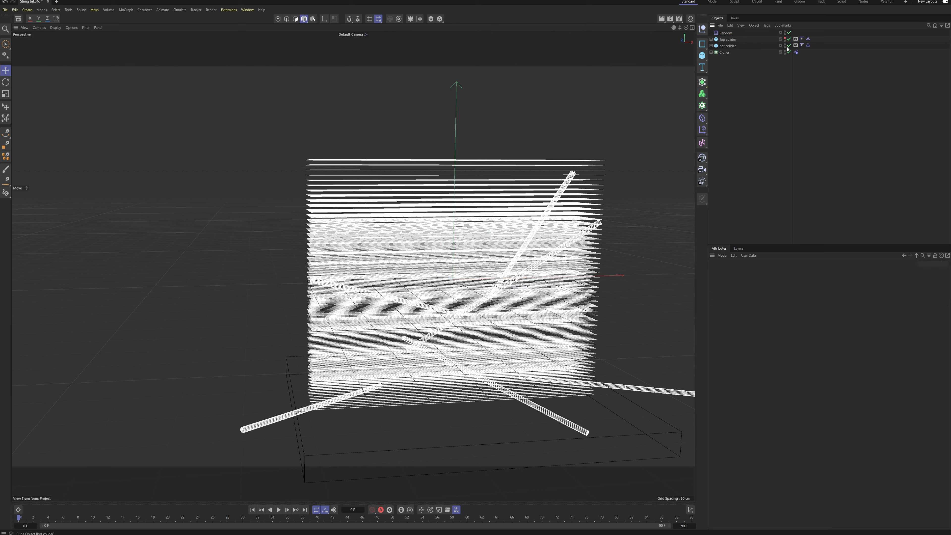
{"action": "left_click", "coordinate": [785, 45]}
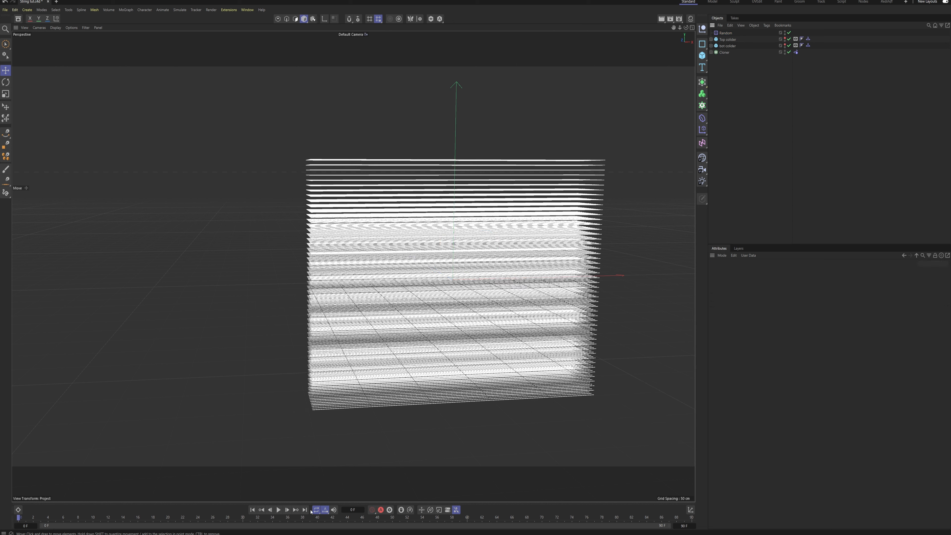